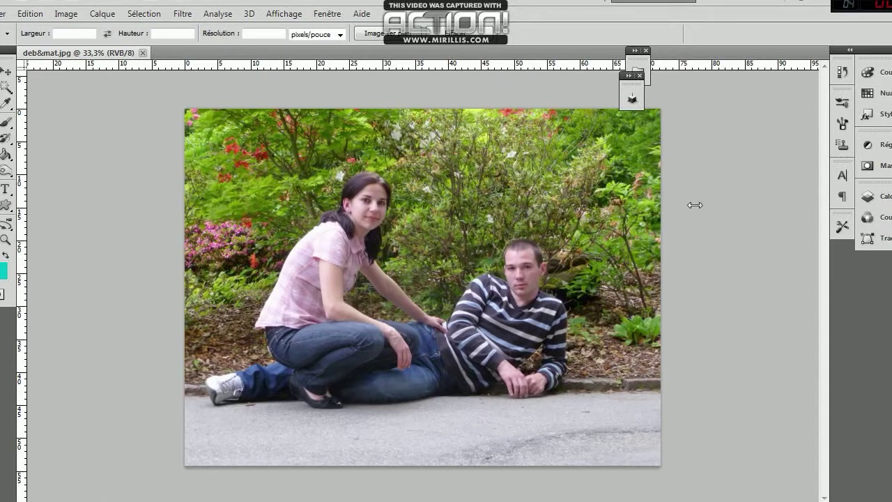
- Convert the locked Arrière-plan into a regular layer named Calque 0
left_click(870, 196)
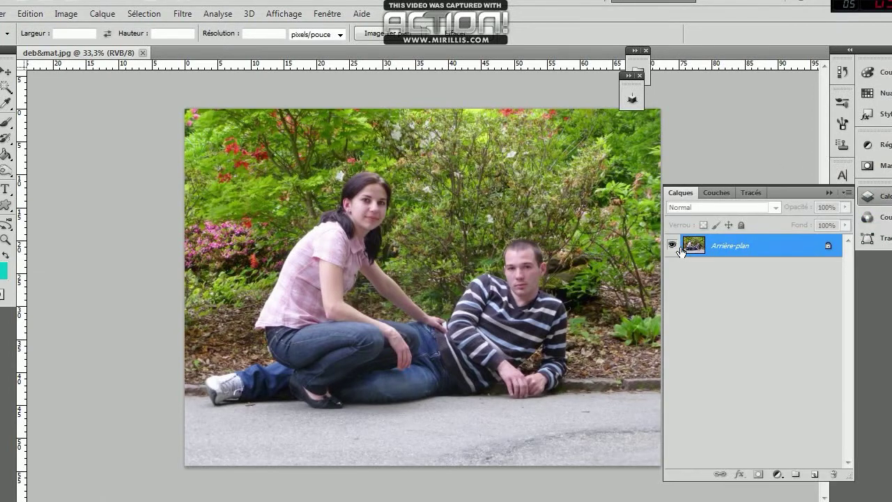
key("v")
double_click(744, 248)
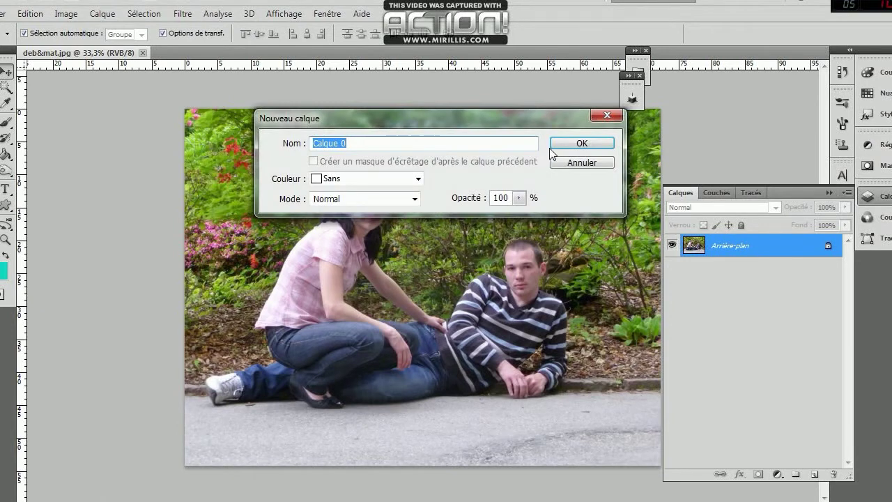
left_click(578, 143)
left_click(828, 193)
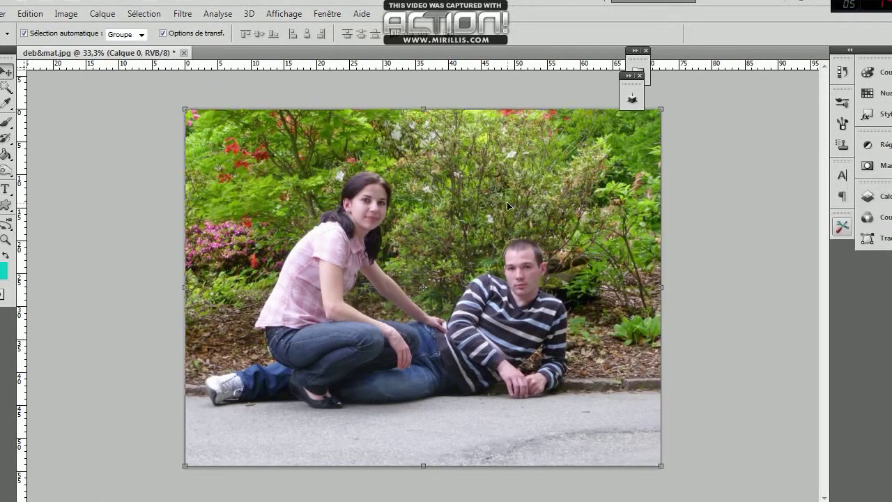
- Duplicate Calque 0 as a new copy layer with Ctrl+J
left_click(871, 197)
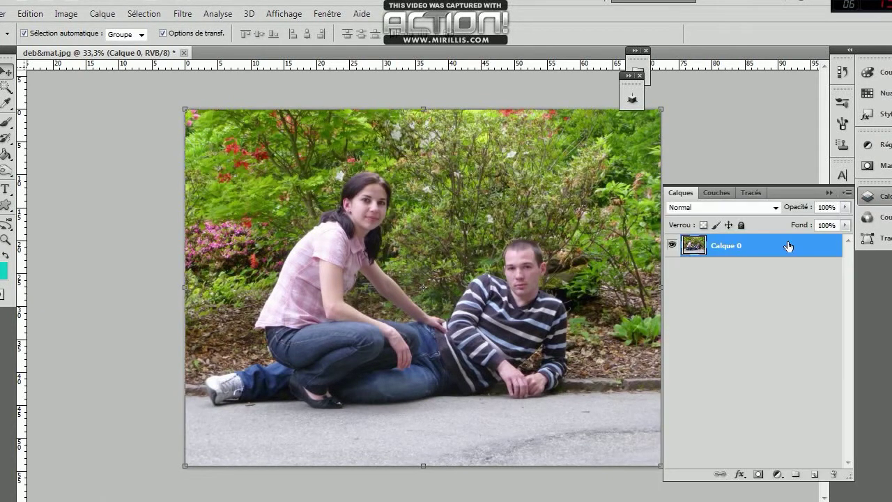
key("m")
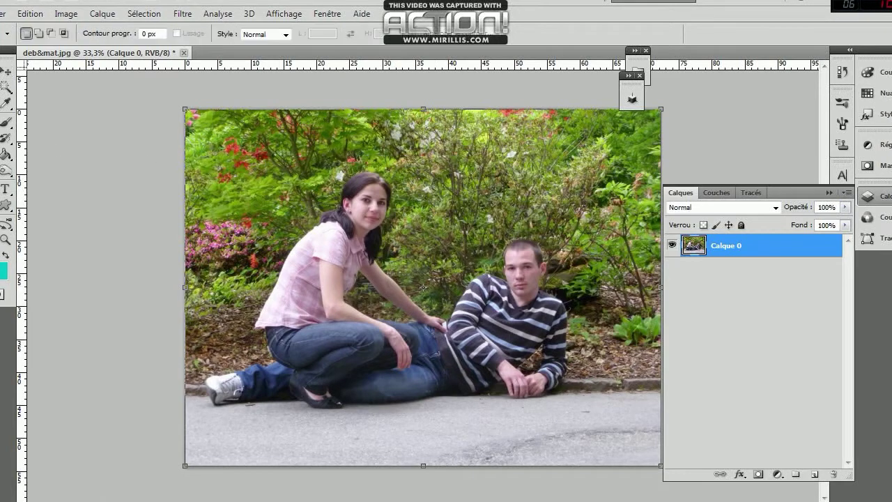
key("v")
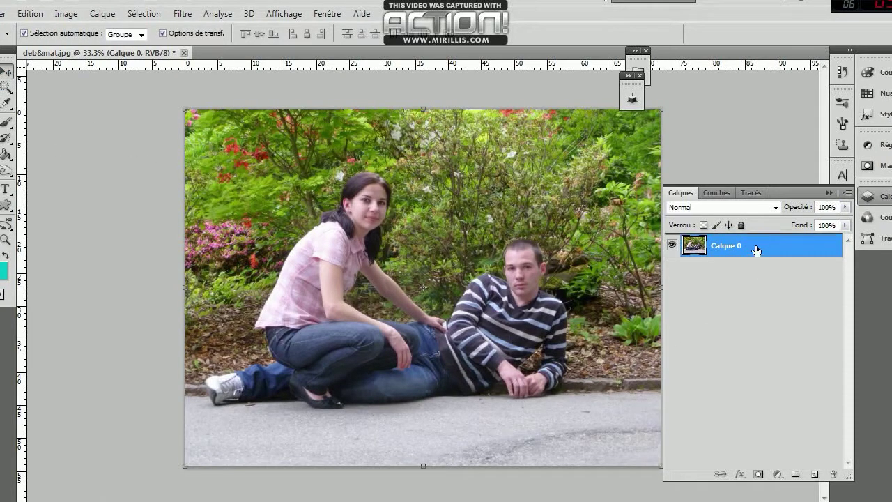
key("ctrl+j")
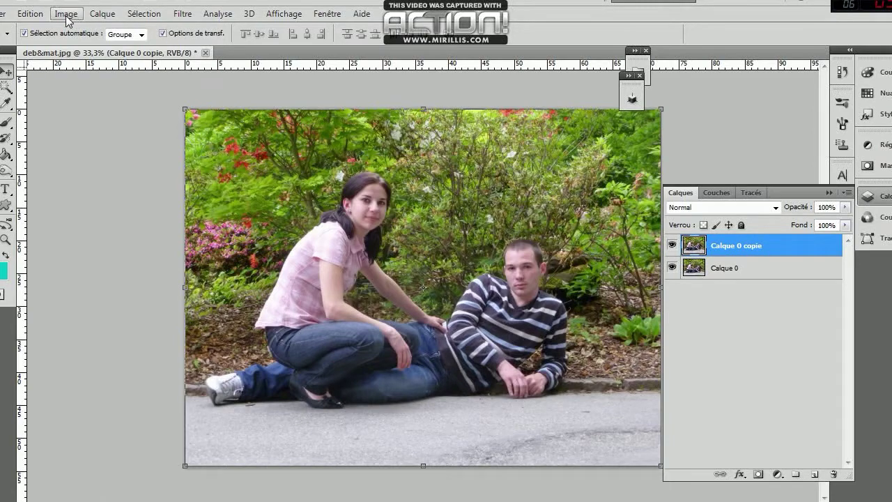
- Apply Ton automatique, Contraste automatique and Couleur automatique to the copy layer
left_click(59, 16)
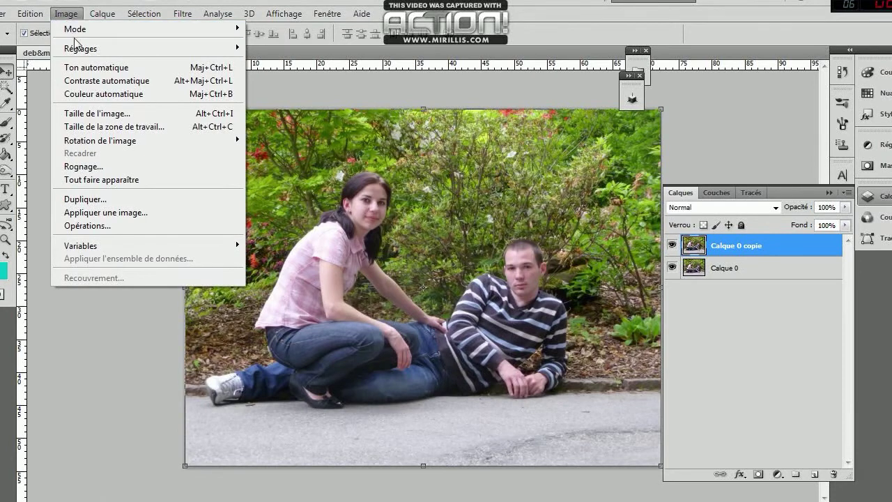
mouse_move(80, 48)
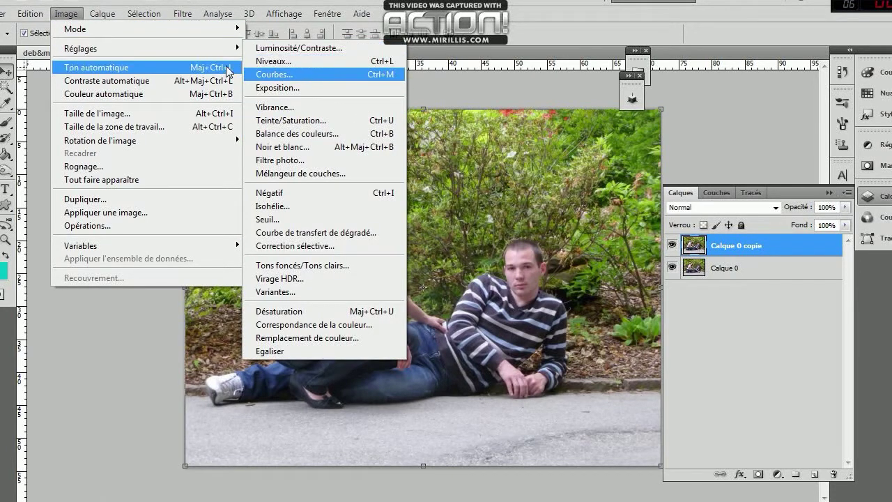
left_click(194, 68)
left_click(65, 13)
left_click(100, 81)
left_click(66, 14)
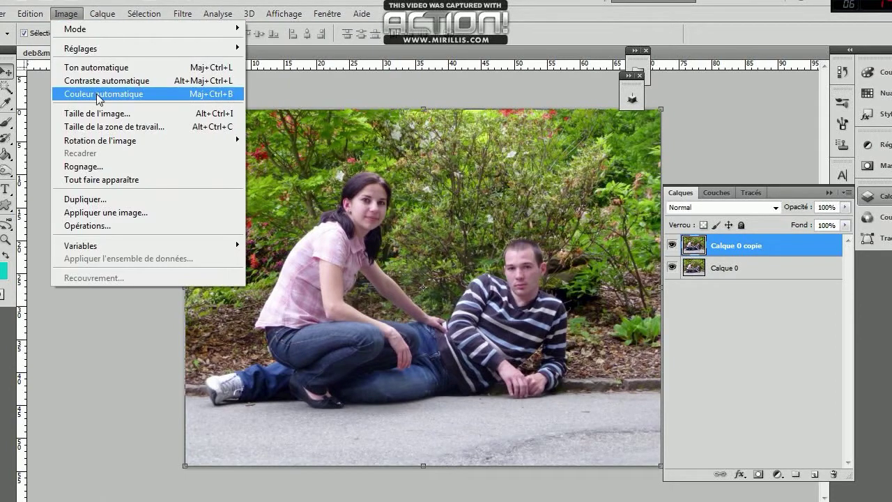
left_click(101, 92)
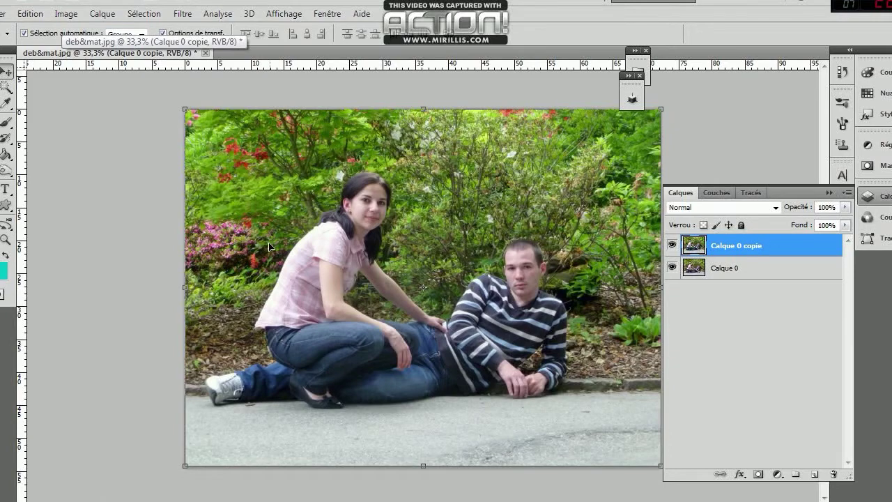
- Bring up the Balance des couleurs adjustment from Image > Réglages
left_click(102, 13)
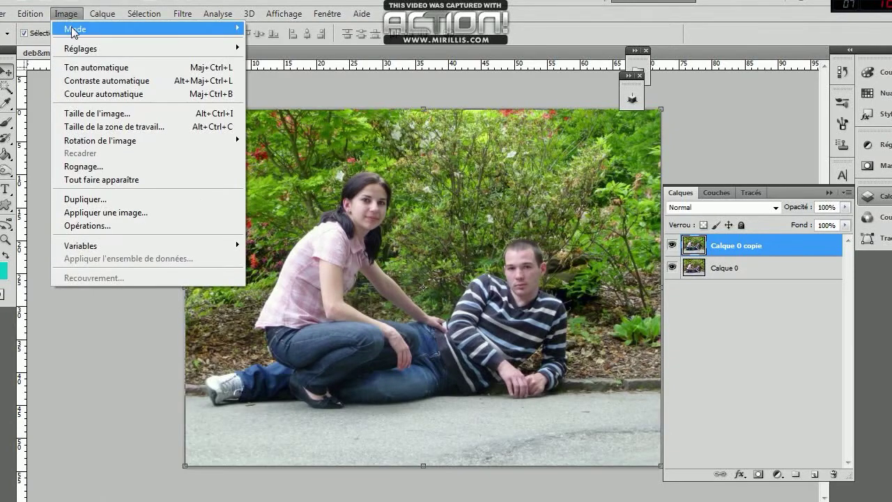
left_click(180, 13)
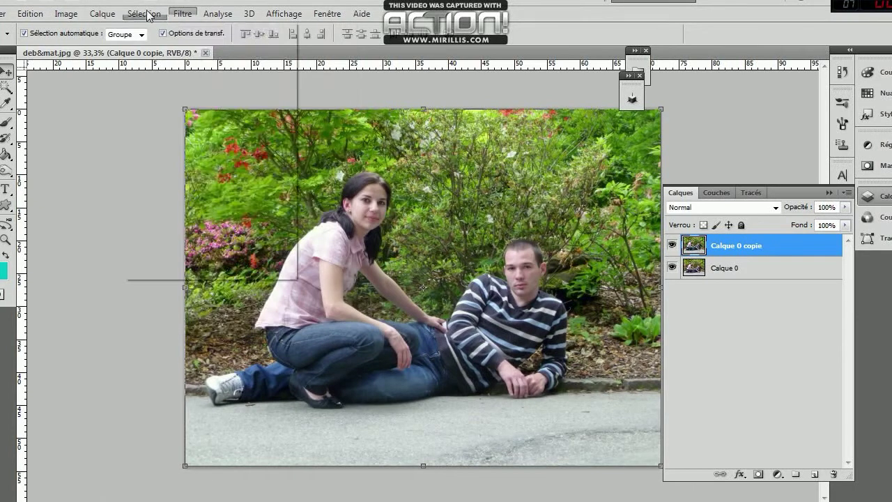
left_click(66, 13)
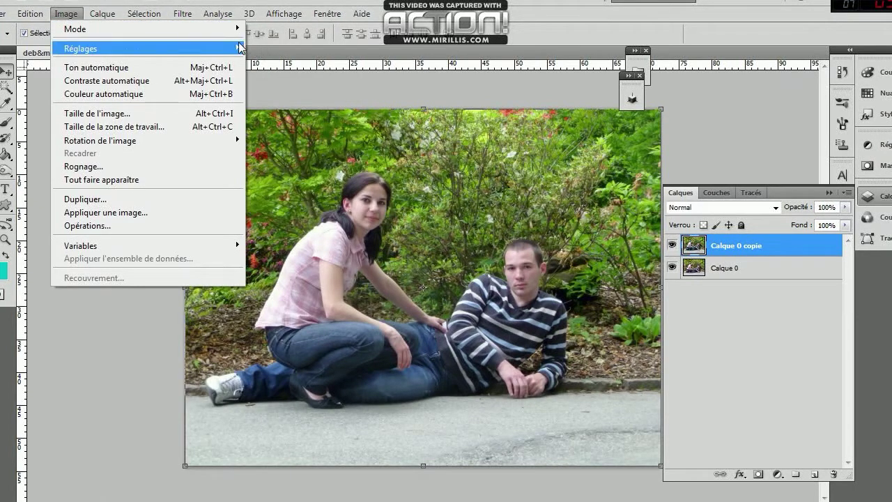
mouse_move(81, 48)
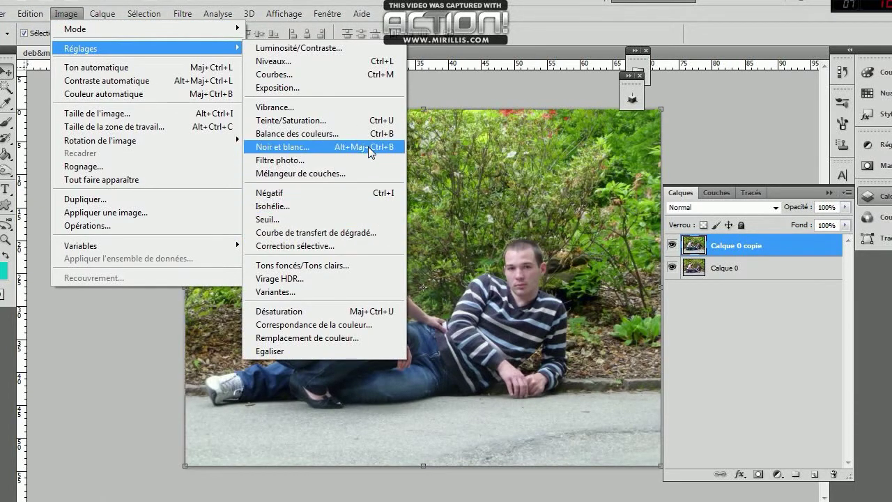
left_click(350, 135)
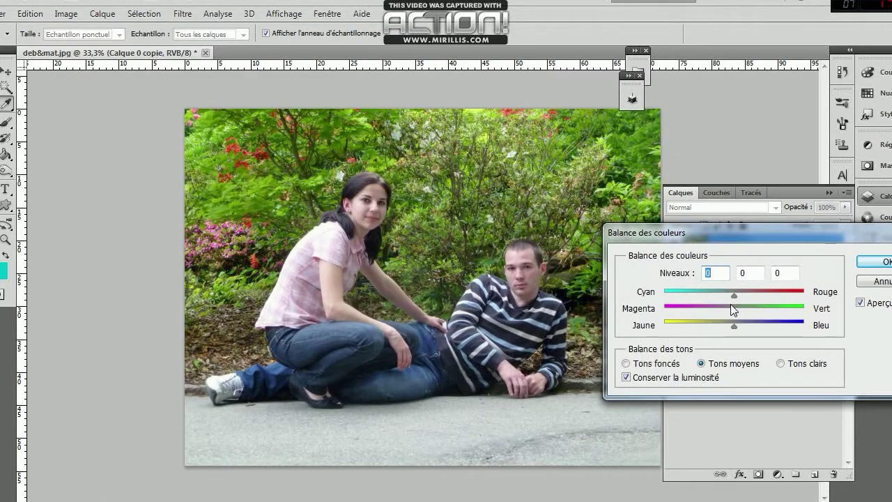
- Push the shadows and midtones toward red in Balance des couleurs
left_click(626, 363)
mouse_move(738, 292)
left_mouse_down()
mouse_move(753, 293)
mouse_move(742, 311)
mouse_move(717, 318)
mouse_move(731, 313)
mouse_move(772, 330)
mouse_move(741, 330)
mouse_move(789, 331)
mouse_move(668, 333)
mouse_move(766, 333)
mouse_move(743, 331)
left_mouse_up()
left_click(702, 363)
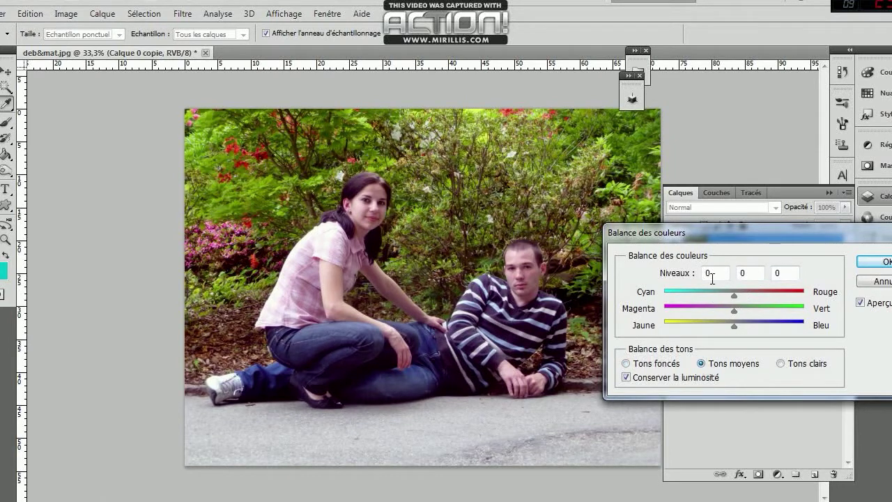
mouse_move(731, 296)
left_mouse_down()
mouse_move(706, 294)
mouse_move(758, 293)
mouse_move(746, 291)
mouse_move(751, 308)
mouse_move(716, 308)
mouse_move(738, 305)
mouse_move(740, 326)
mouse_move(706, 326)
mouse_move(756, 322)
mouse_move(687, 325)
mouse_move(721, 324)
left_mouse_up()
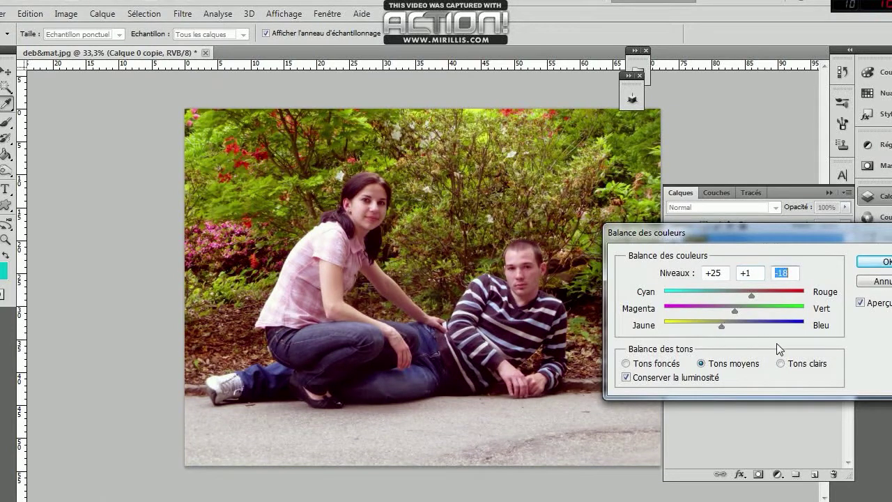
- Return the highlight levels to 0 and apply the colour balance
left_click(781, 363)
mouse_move(751, 296)
left_mouse_down()
mouse_move(685, 295)
mouse_move(746, 291)
mouse_move(723, 291)
left_mouse_up()
type("0")
mouse_move(730, 312)
left_mouse_down()
mouse_move(744, 308)
mouse_move(706, 309)
mouse_move(763, 308)
mouse_move(733, 309)
mouse_move(749, 308)
mouse_move(733, 309)
mouse_move(761, 326)
mouse_move(730, 325)
mouse_move(764, 325)
mouse_move(743, 325)
left_mouse_up()
type("0")
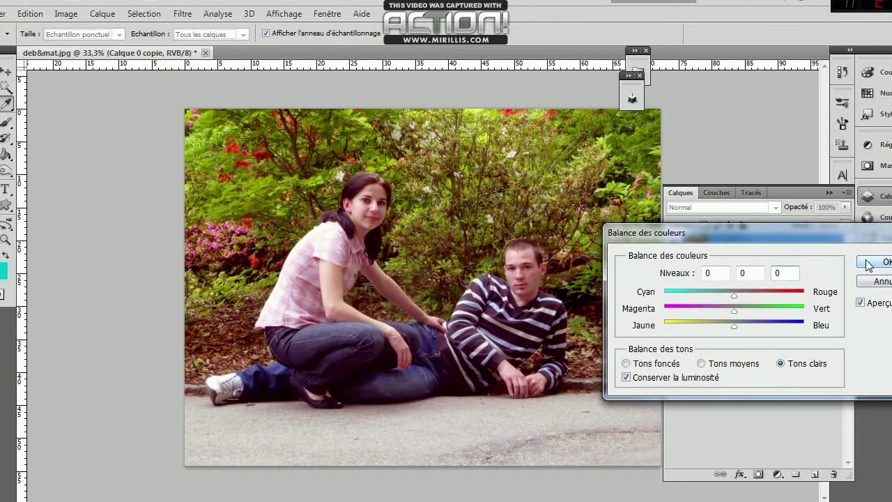
left_click(882, 261)
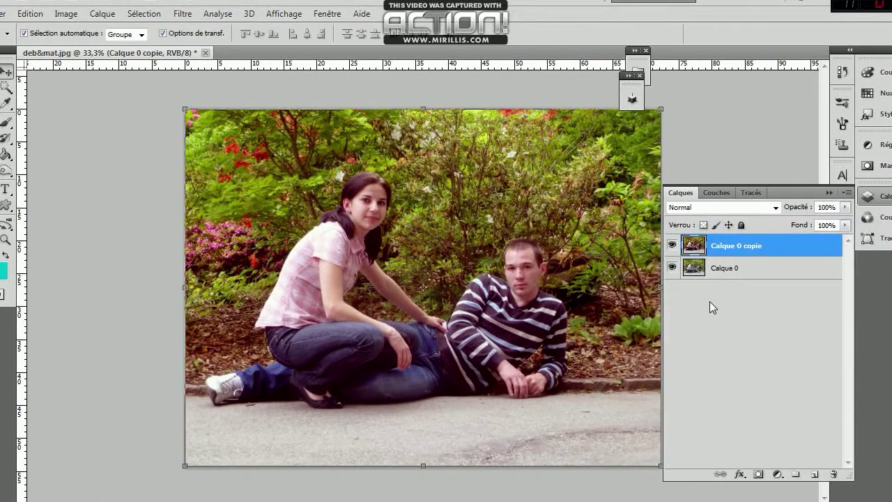
- Undo to compare the photo before and after the colour change
key("ctrl+z")
key("ctrl+z")
key("ctrl+z")
key("ctrl+z")
left_click(62, 14)
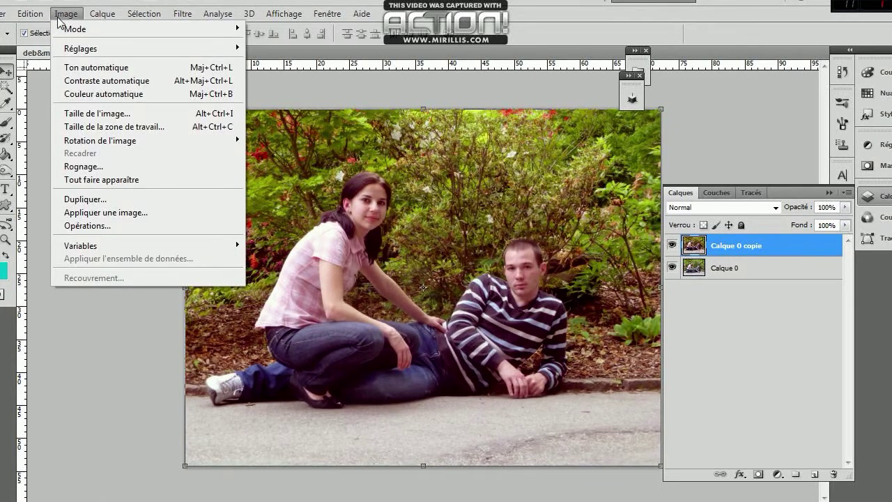
key("Escape")
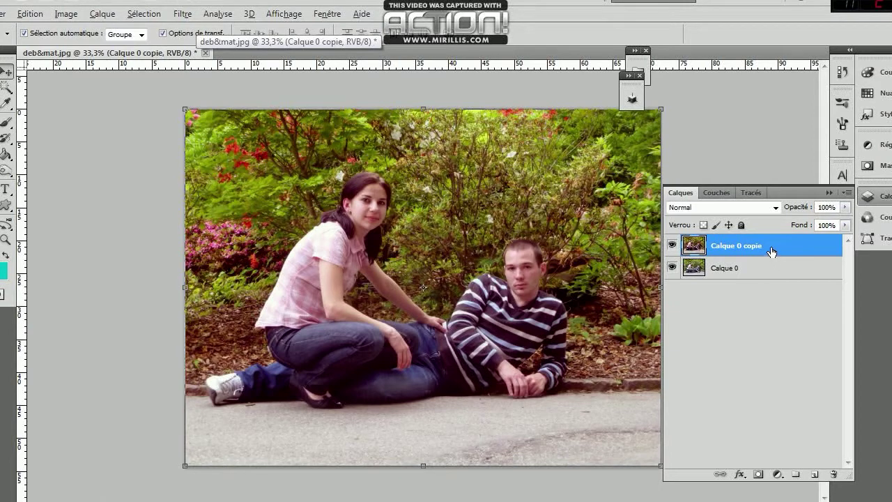
- Duplicate the warmed layer, name it 'back up' and place it below Calque 0 copie
key("ctrl+j")
double_click(747, 245)
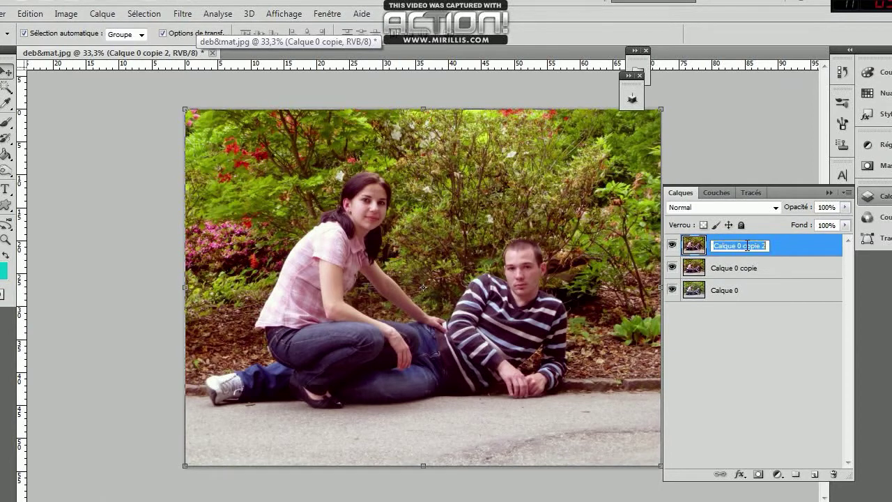
type("bac")
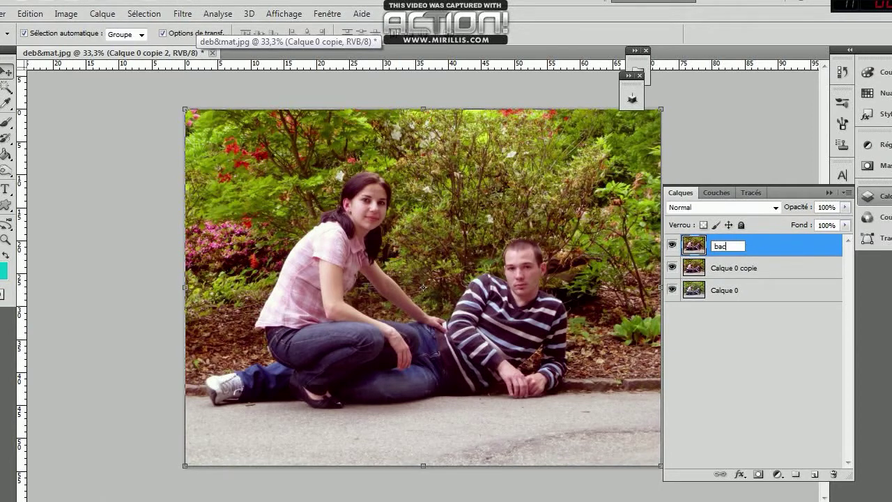
type("k up")
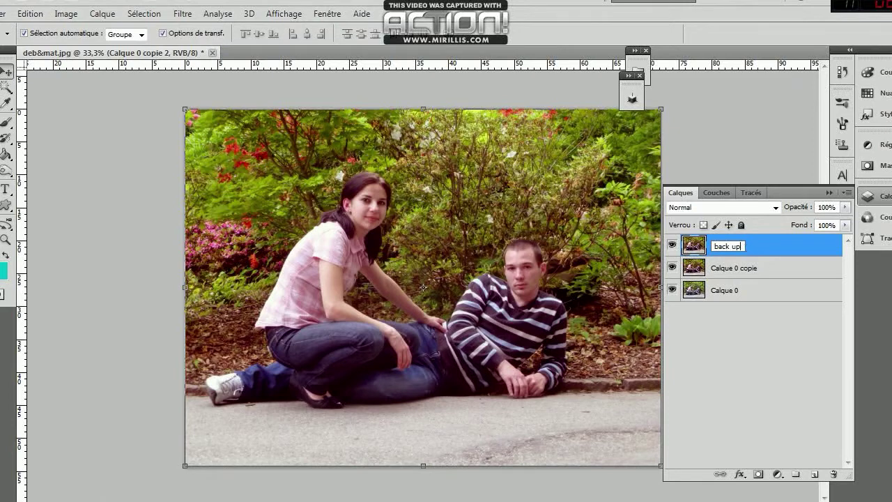
key("Return")
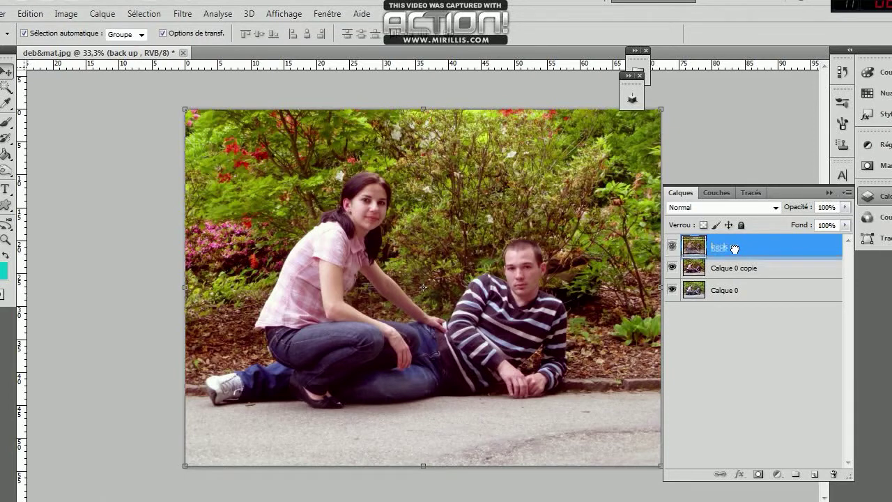
left_click_drag(743, 248, 741, 279)
left_click(743, 252)
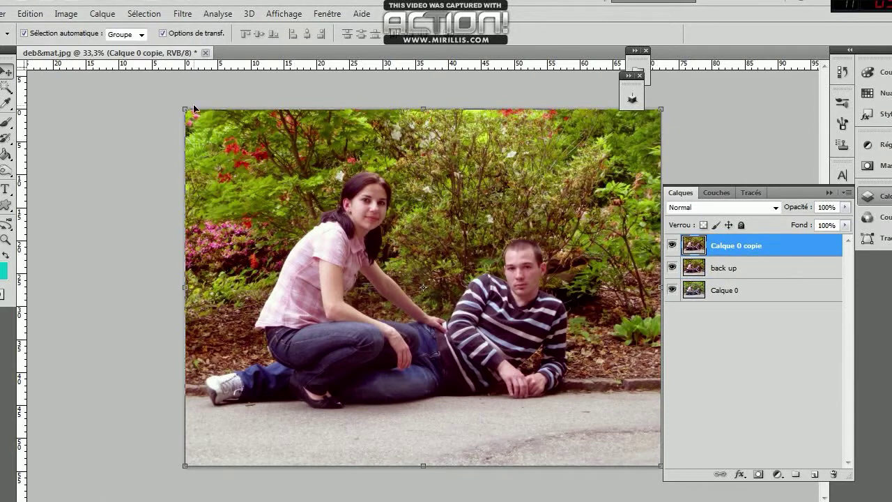
left_click(75, 14)
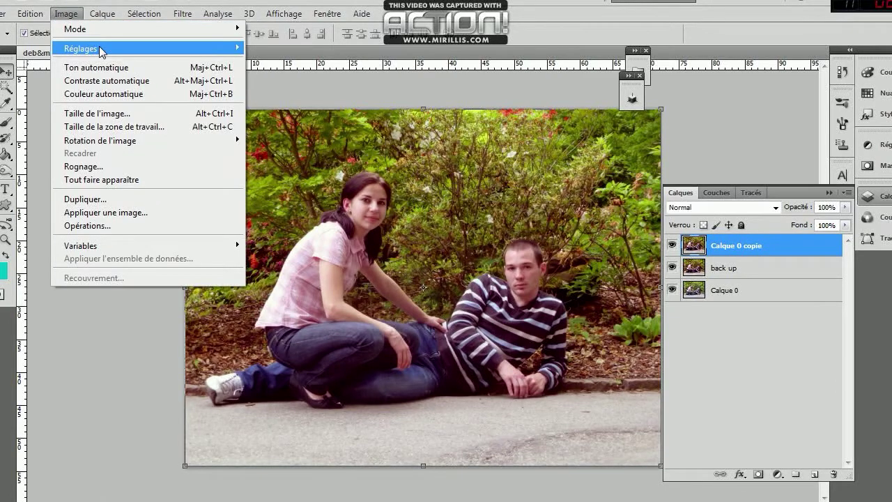
- Apply Niveaux to Calque 0 copie with a slightly raised black point and 1.20 midtone
mouse_move(81, 48)
left_click(298, 61)
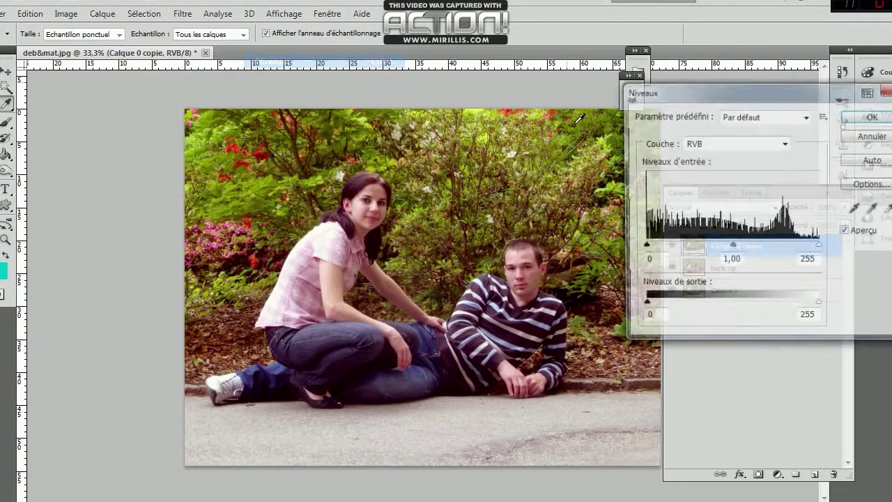
left_click_drag(642, 247, 660, 248)
mouse_move(740, 247)
left_mouse_down()
mouse_move(719, 247)
mouse_move(742, 247)
mouse_move(729, 247)
left_mouse_up()
mouse_move(820, 247)
left_mouse_down()
mouse_move(789, 247)
mouse_move(839, 242)
left_mouse_up()
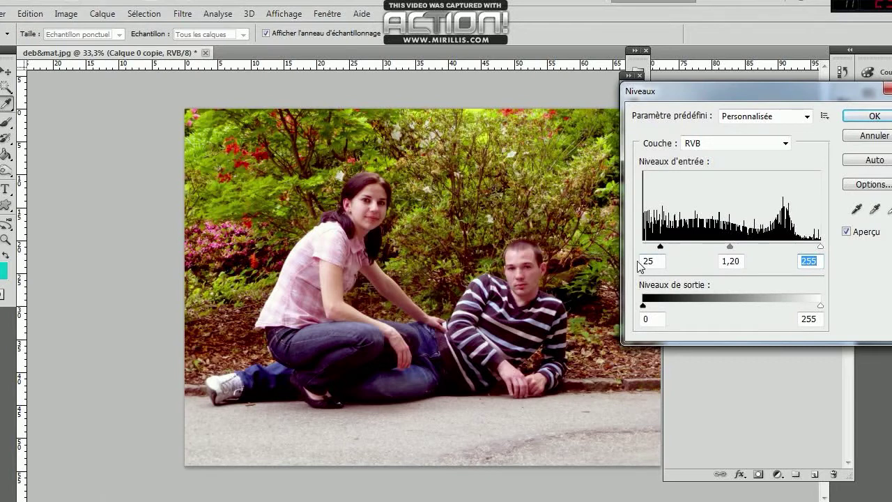
left_click_drag(660, 247, 646, 247)
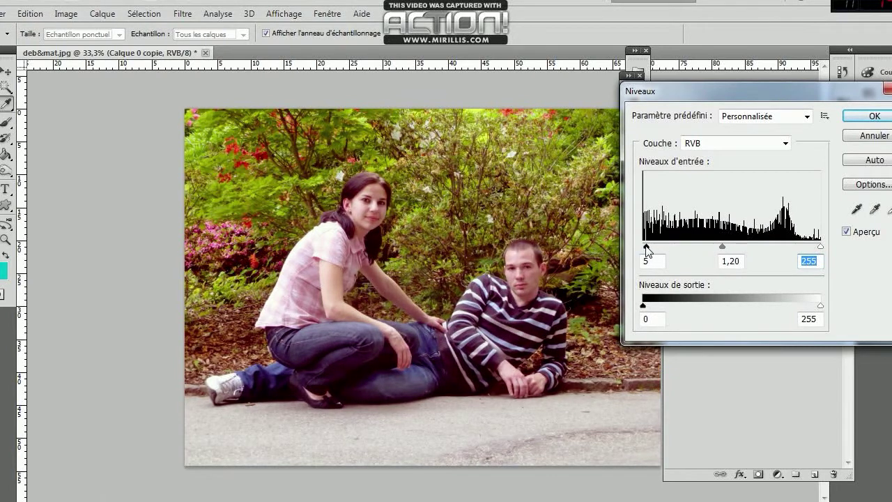
left_click_drag(646, 247, 649, 248)
left_click(871, 119)
key("v")
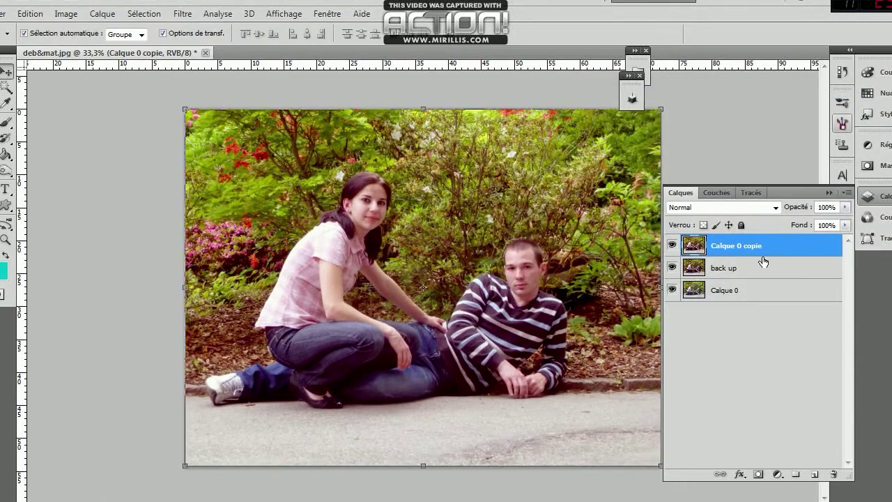
- Duplicate the layer and desaturate the copy to black and white
key("ctrl+j")
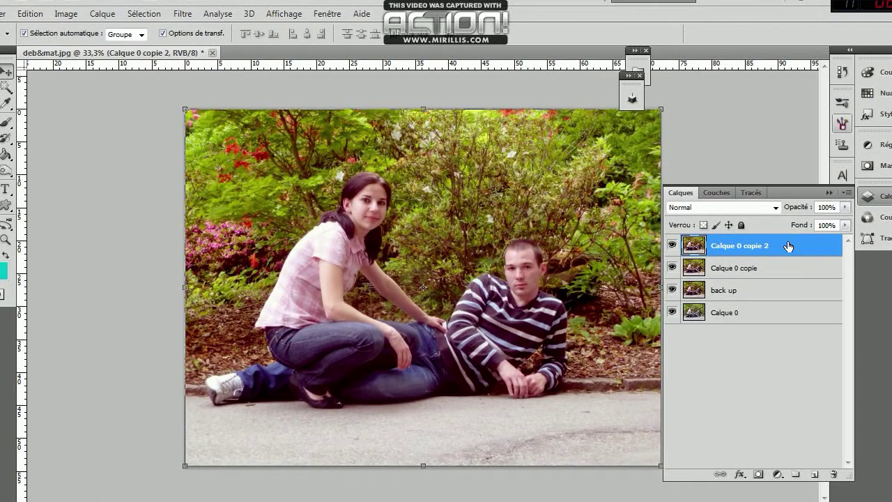
key("ctrl+shift+u")
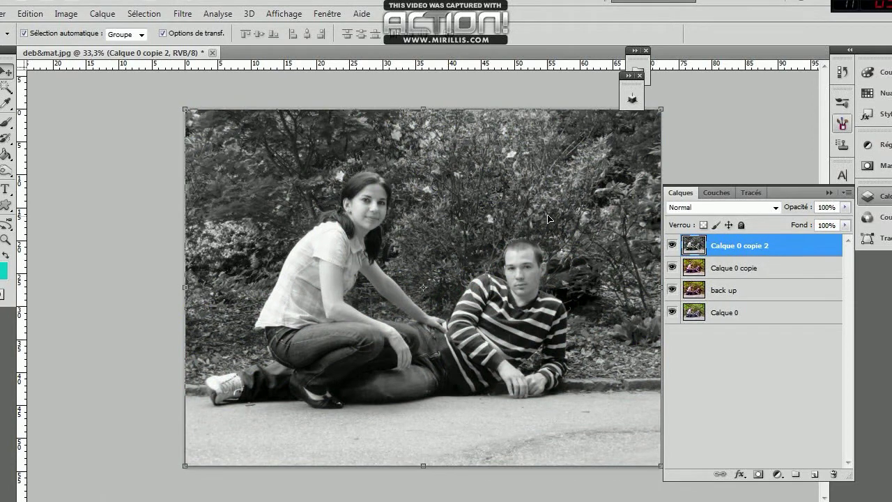
left_click(60, 14)
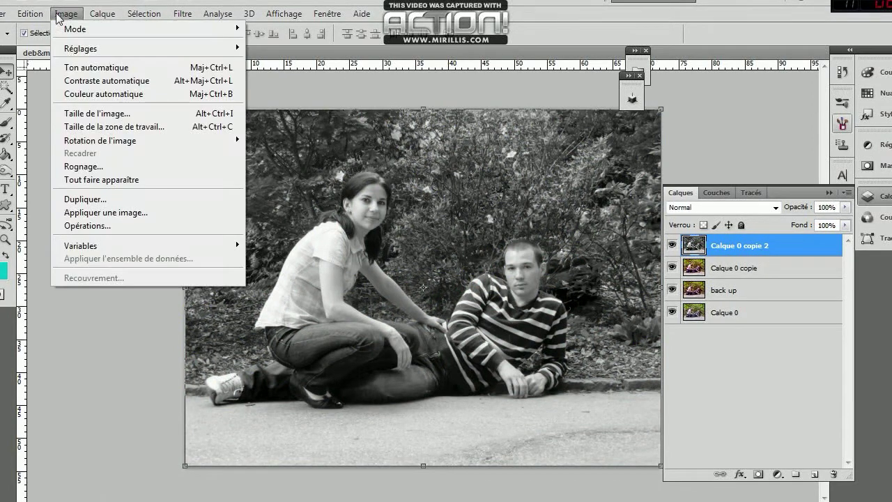
mouse_move(81, 48)
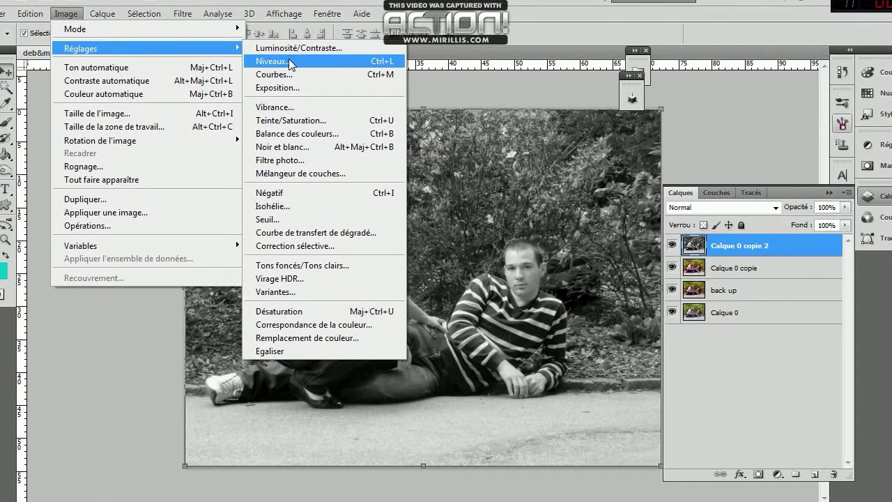
left_click(302, 53)
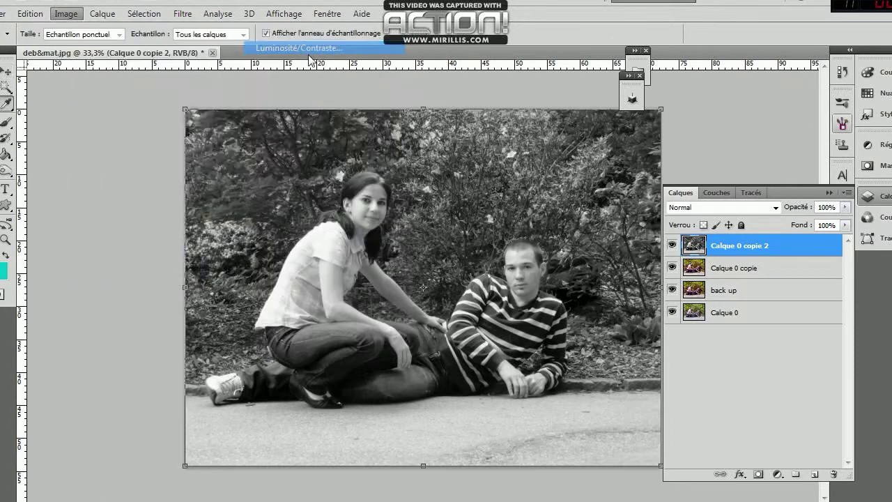
- Set Luminosité/Contraste to -13 and 14, then move the colour copy above it
left_click_drag(86, 108, 77, 107)
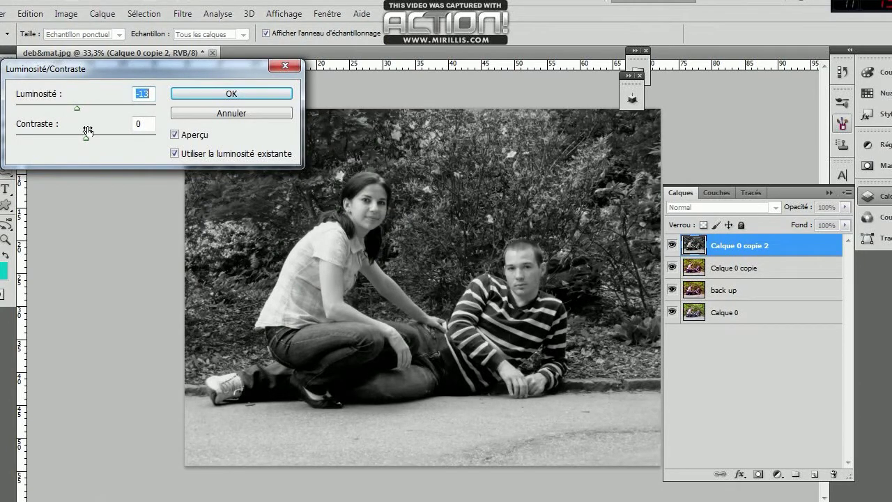
mouse_move(84, 137)
left_mouse_down()
mouse_move(108, 139)
mouse_move(92, 139)
mouse_move(96, 145)
left_mouse_up()
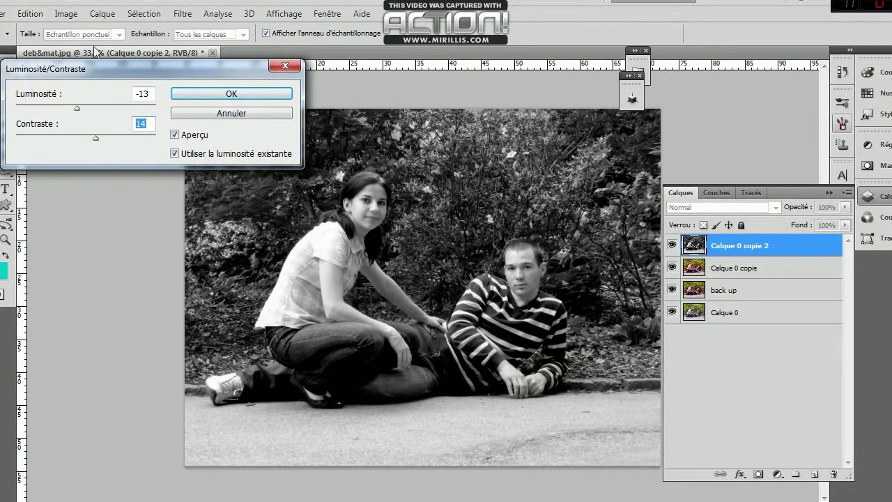
mouse_move(108, 69)
left_mouse_down()
mouse_move(537, 115)
mouse_move(565, 140)
left_mouse_up()
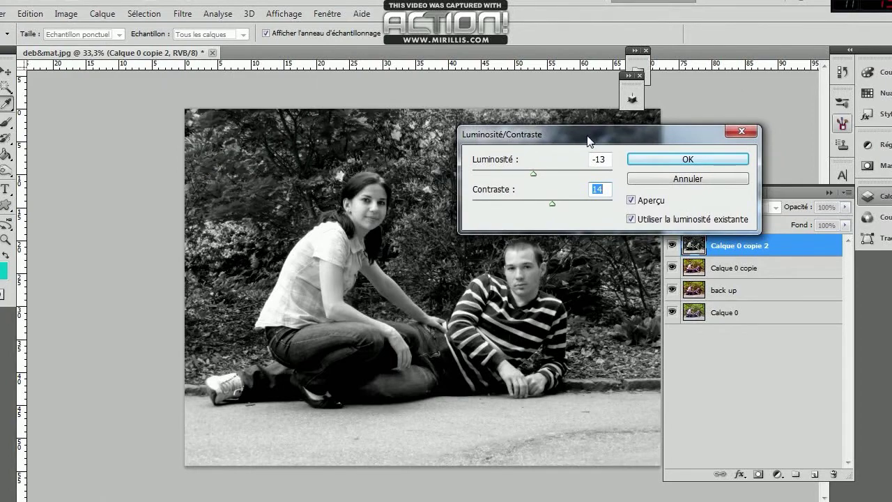
left_click(712, 160)
mouse_move(772, 260)
left_mouse_down()
mouse_move(782, 240)
mouse_move(741, 239)
left_mouse_up()
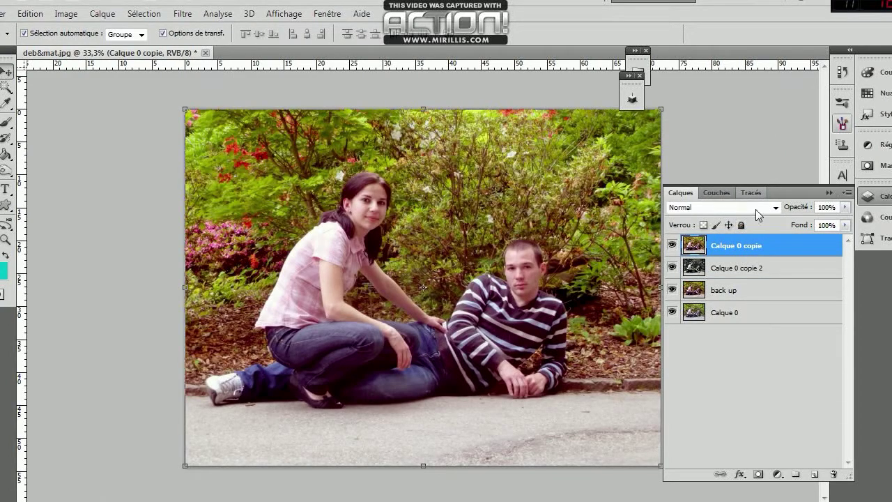
- Set Calque 0 copie's blend mode to Incrustation
left_click(757, 208)
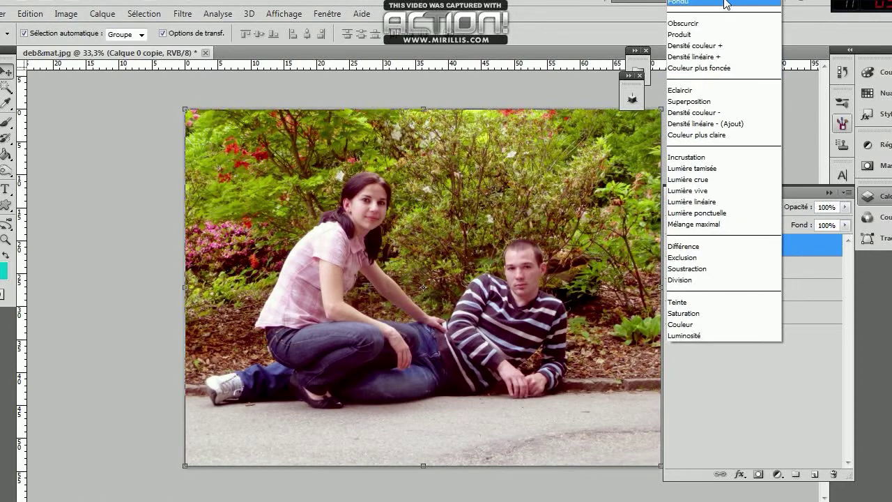
left_click(699, 134)
key("Down")
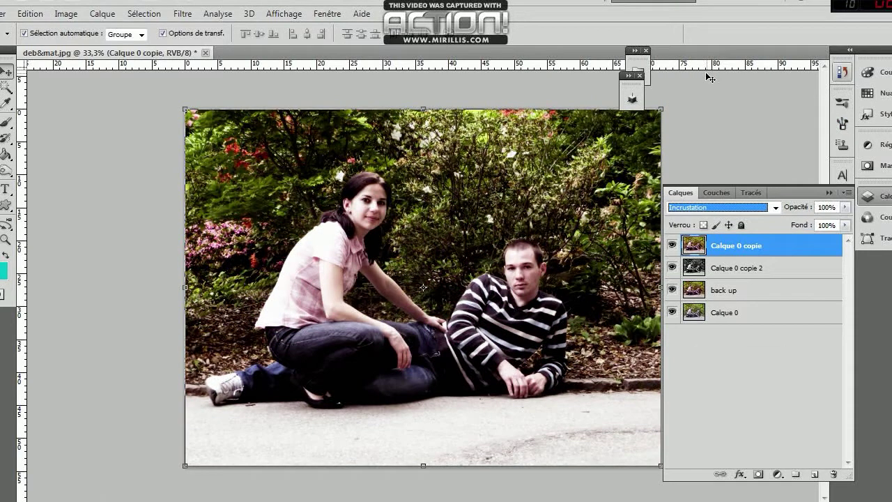
- Set the colour copy's opacity to 57%
left_click(844, 207)
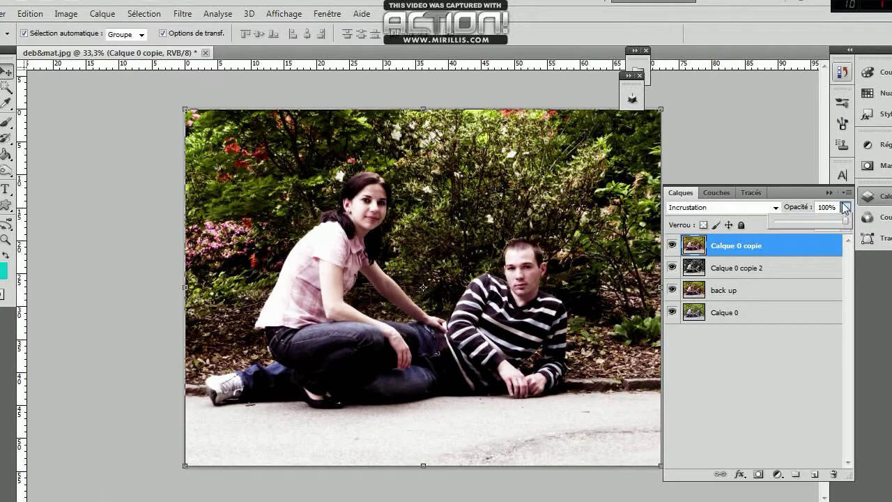
left_click_drag(820, 220, 811, 222)
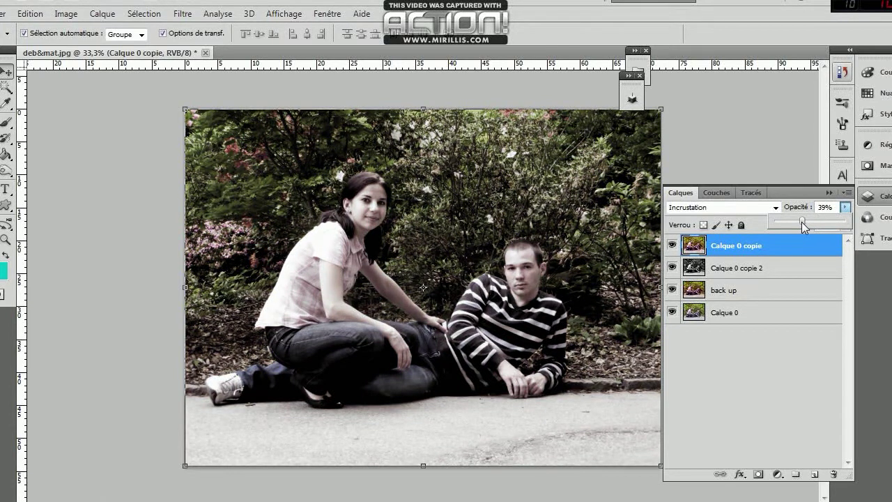
left_click_drag(834, 217, 818, 220)
left_click_drag(798, 221, 815, 223)
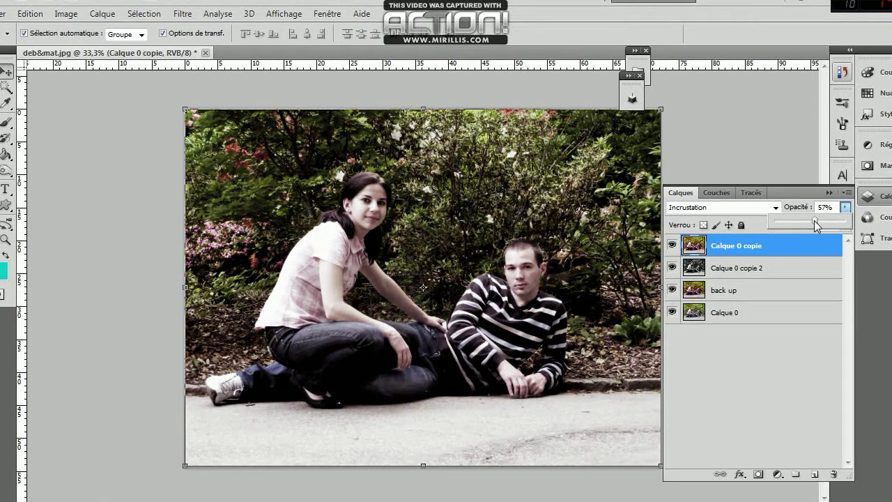
left_click(805, 269)
left_click(805, 250)
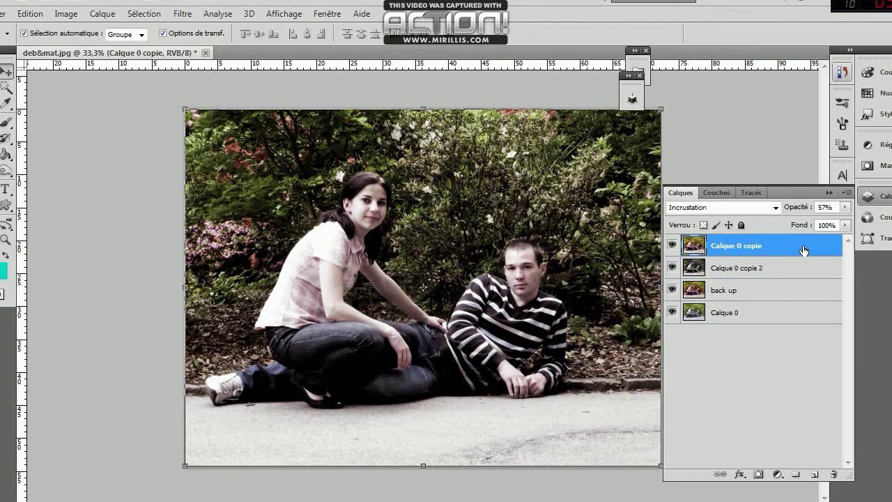
left_click(771, 289)
- Duplicate Calque 0 copie and Calque 0 copie 2, naming the first copy 'back up 1'
left_click(767, 249)
left_click(778, 266, "shift")
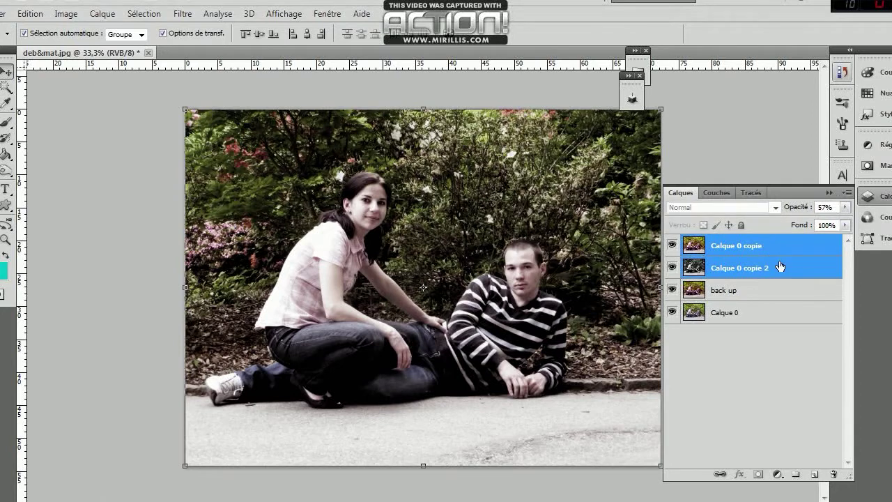
key("ctrl+j")
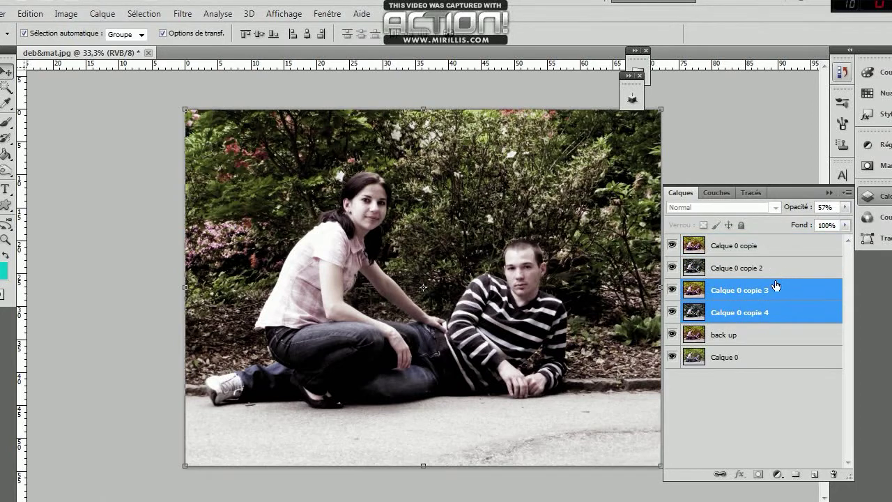
double_click(740, 292)
type("back up1")
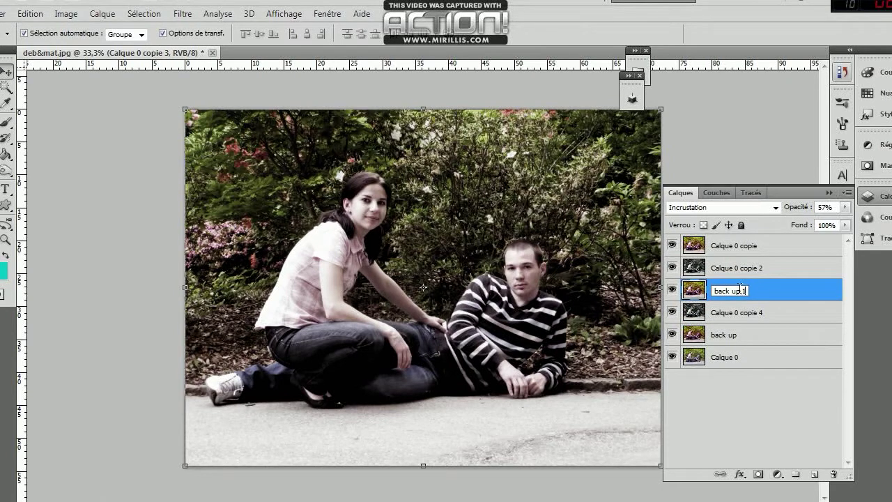
key("Return")
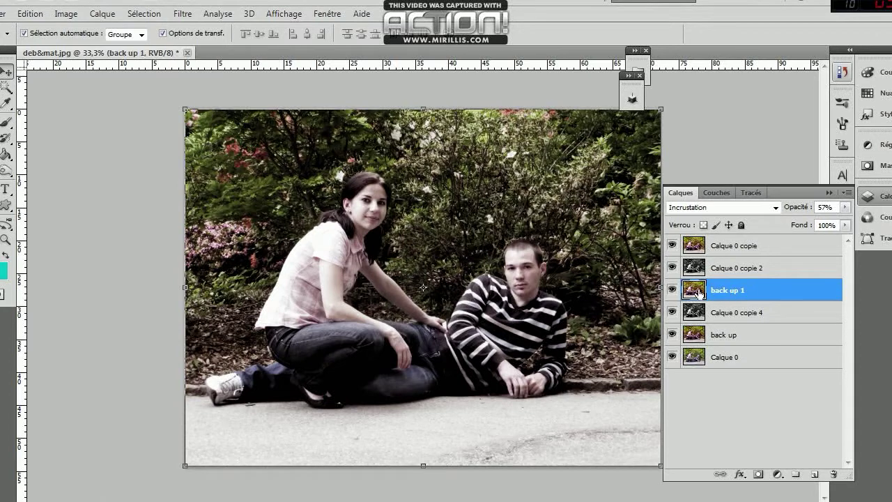
- Rename the second duplicate to 'back up 2'
left_click(720, 315)
double_click(720, 314)
type("b")
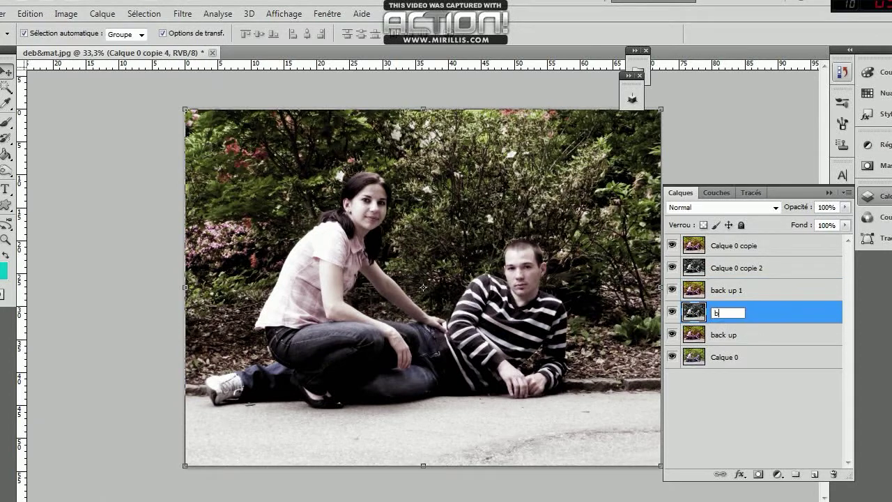
type("ack up")
type(" 2")
key("Return")
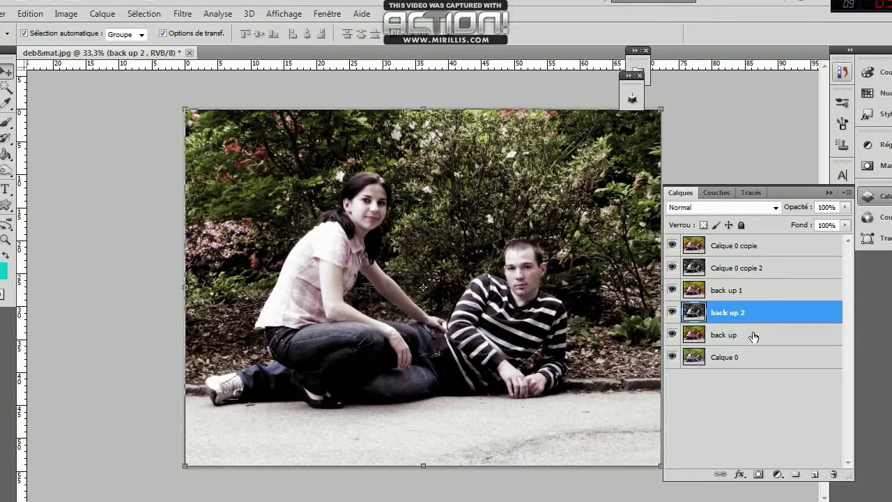
left_click(723, 252)
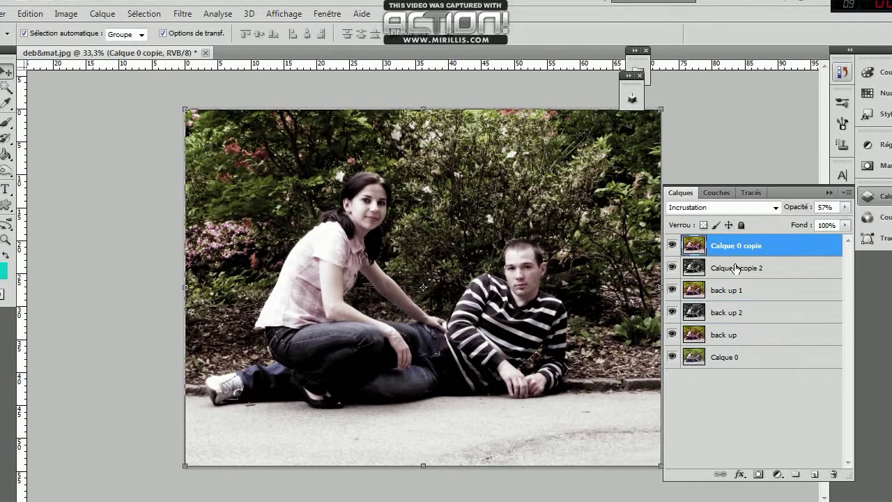
- Merge Calque 0 copie and Calque 0 copie 2 with Fusionner les calques
left_click(737, 269, "shift")
right_click(786, 259)
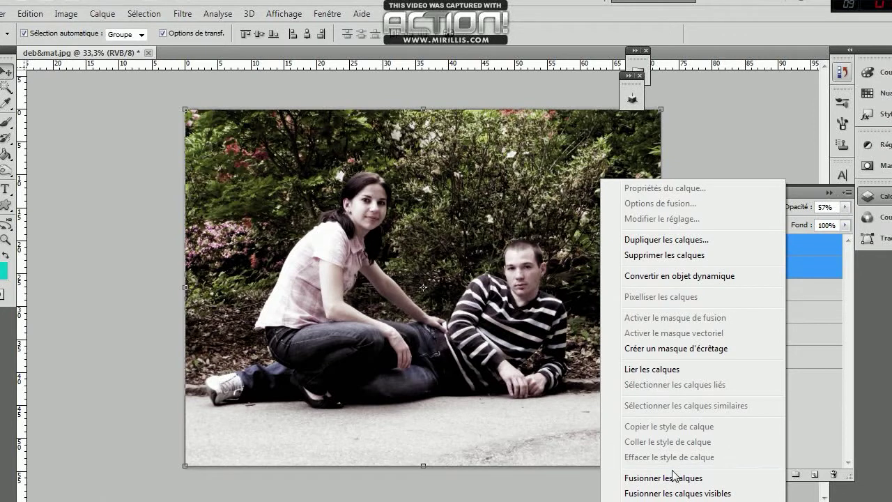
left_click(669, 478)
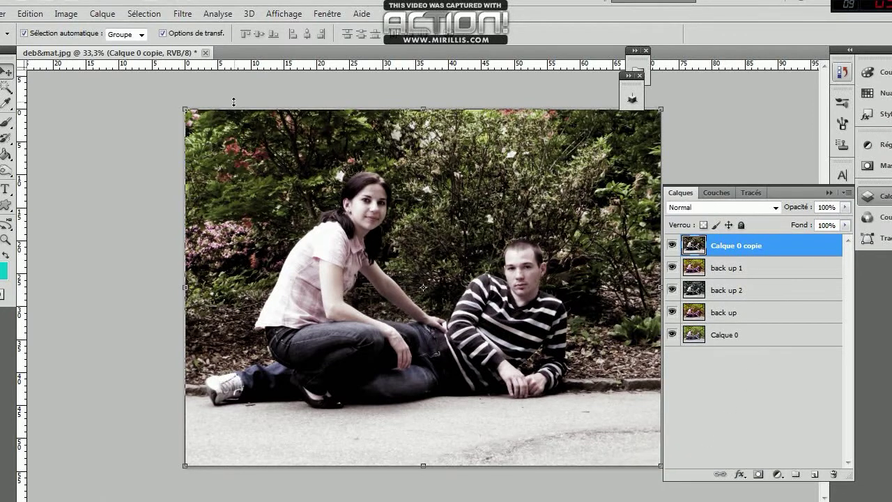
- Hide back up 1 and back up 2 and move them below Calque 0
left_click(671, 268)
left_click(671, 290)
left_click(747, 273)
left_click(763, 284, "shift")
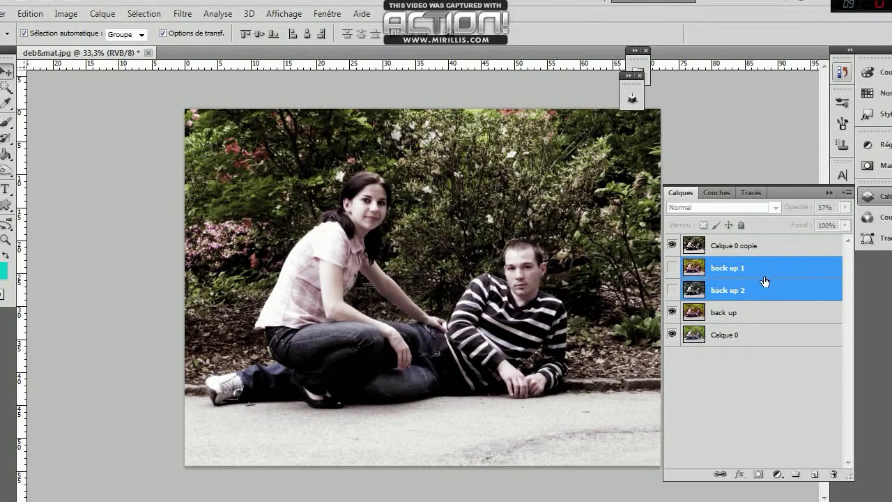
left_click_drag(763, 284, 765, 348)
left_click(761, 269)
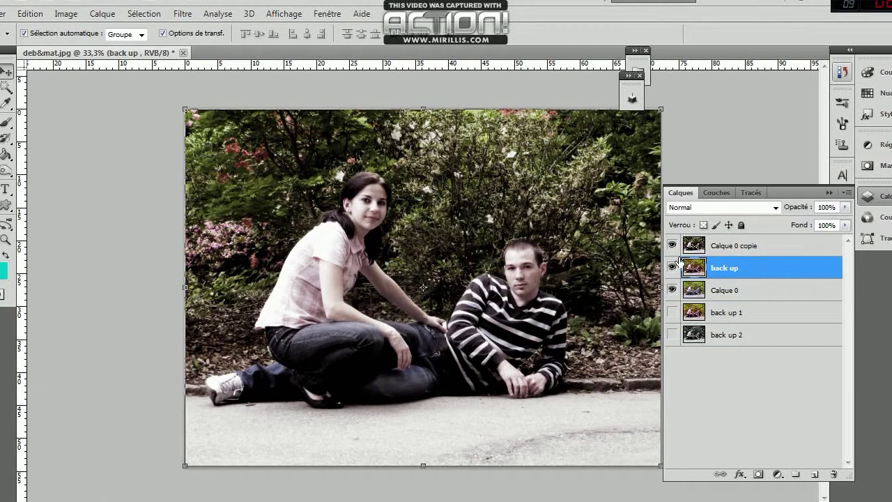
left_click(761, 250)
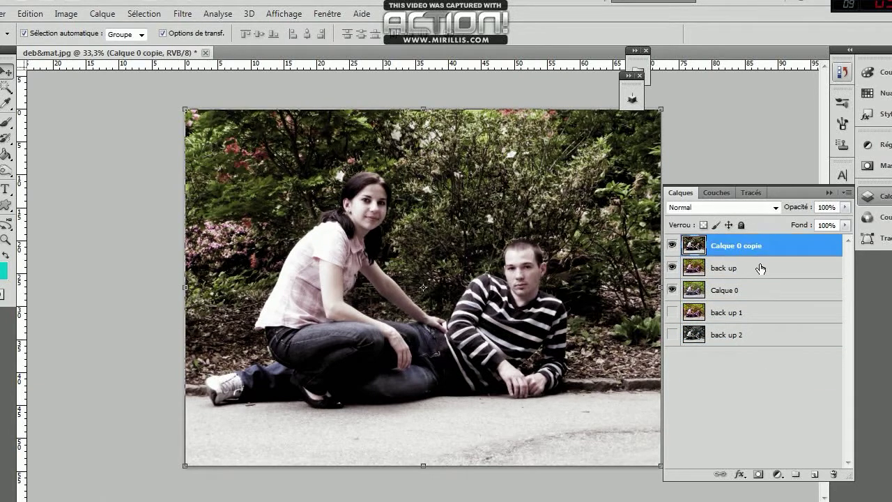
left_click(760, 269)
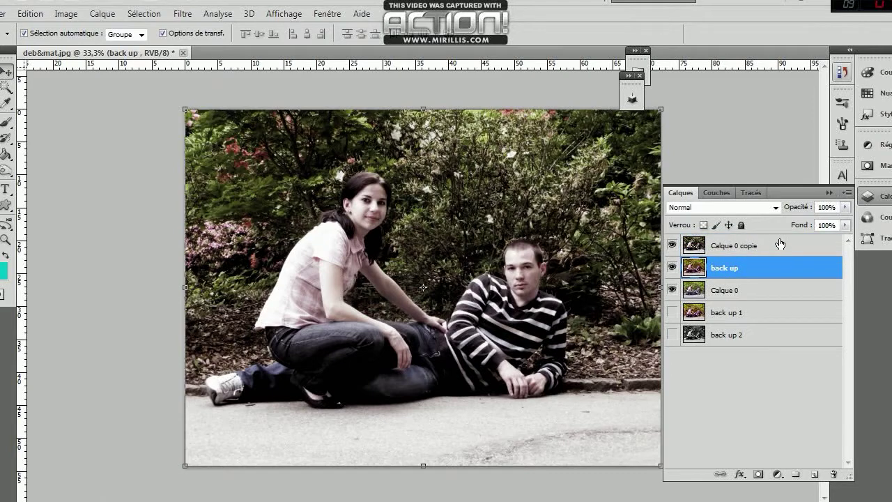
left_click(771, 251)
left_click(67, 13)
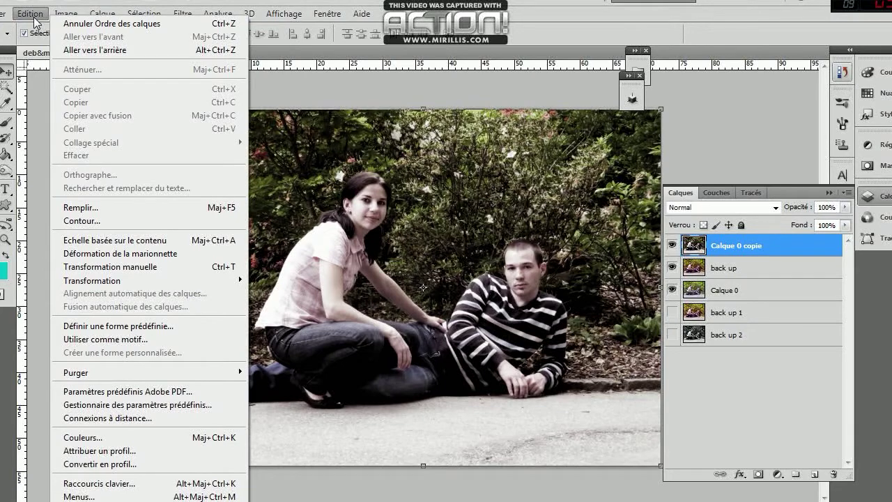
- In Courbes, darken the composite curve slightly and lift the red channel curve
left_click(35, 16)
left_click(66, 14)
mouse_move(81, 48)
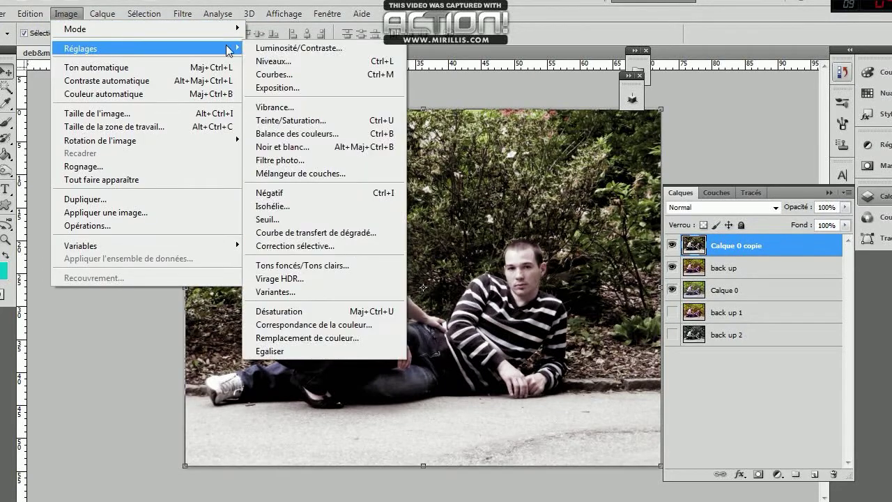
left_click(119, 176)
left_click(51, 15)
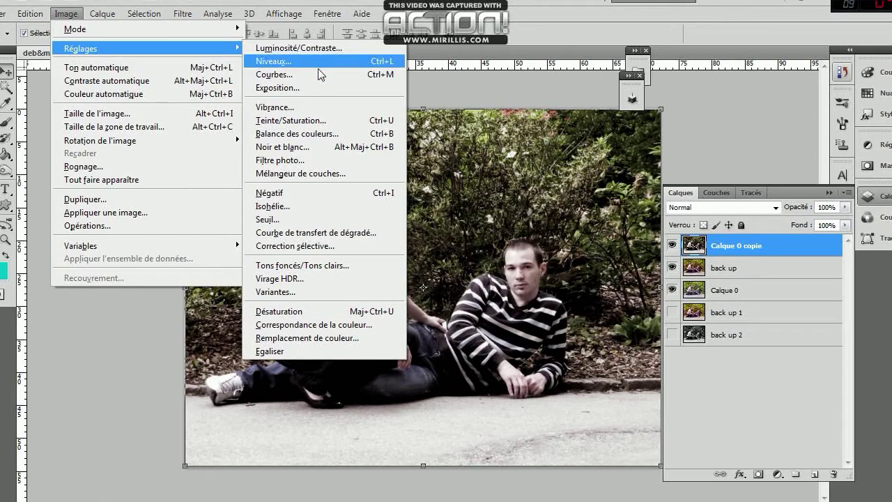
left_click(318, 78)
mouse_move(583, 253)
left_mouse_down()
mouse_move(585, 272)
mouse_move(574, 259)
left_mouse_up()
left_click(556, 140)
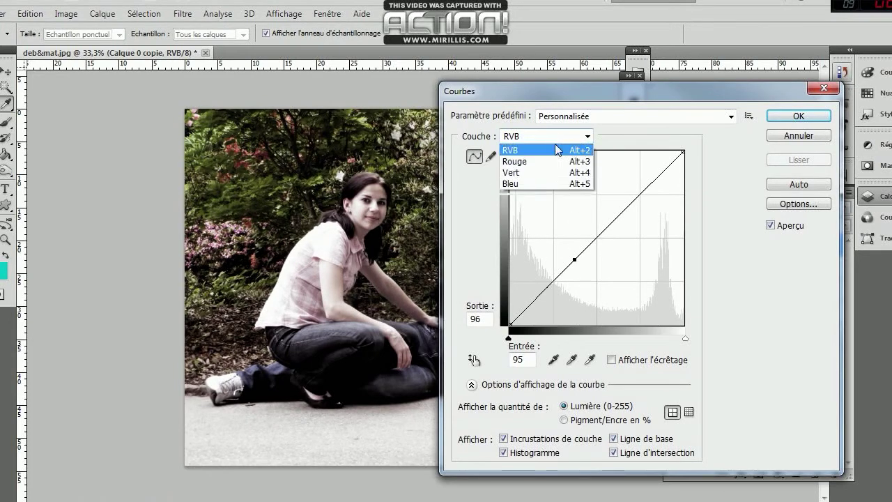
left_click(551, 161)
mouse_move(588, 235)
left_mouse_down()
mouse_move(592, 242)
mouse_move(582, 225)
left_mouse_up()
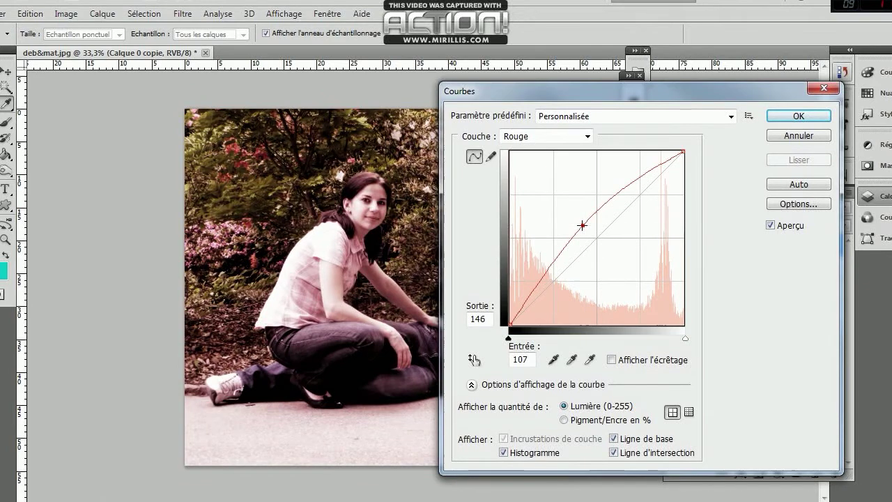
mouse_move(605, 94)
left_mouse_down()
mouse_move(722, 147)
mouse_move(719, 125)
left_mouse_up()
left_click_drag(653, 291, 658, 306)
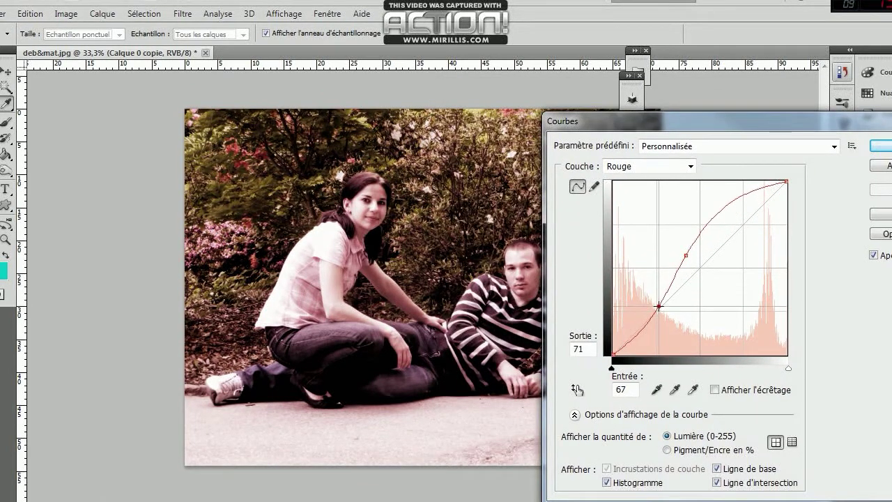
- Lift the green curve's midtones and deepen its shadows for contrast
mouse_move(729, 127)
left_mouse_down()
mouse_move(841, 207)
mouse_move(752, 124)
left_mouse_up()
left_click(714, 158)
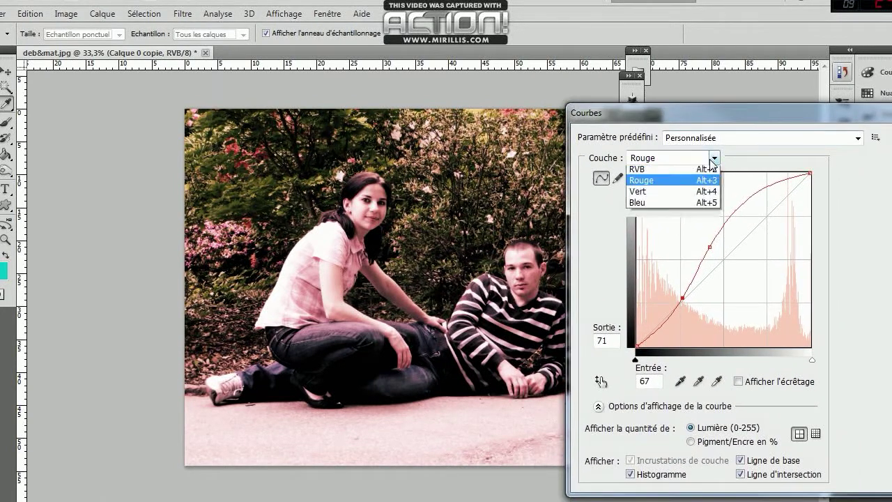
left_click(689, 192)
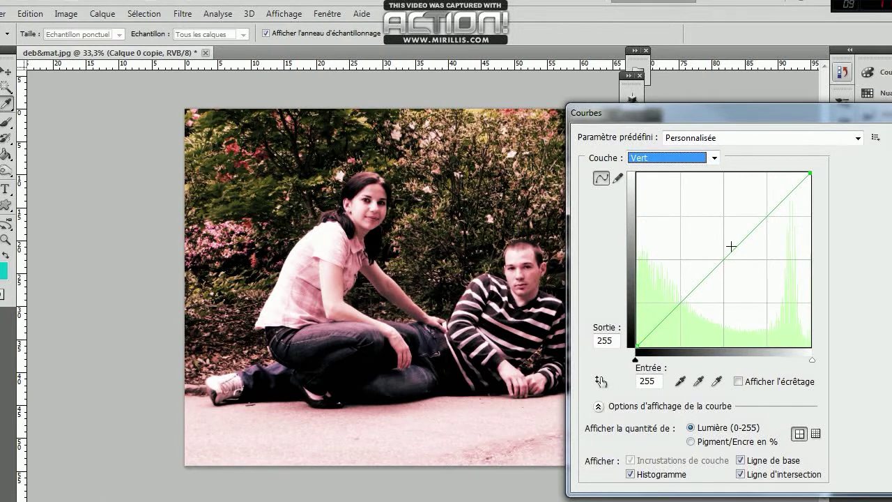
left_click_drag(731, 246, 721, 236)
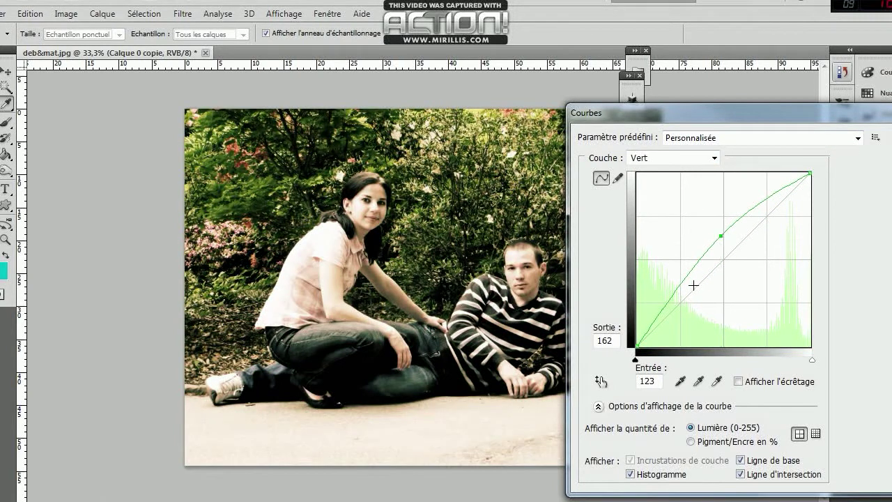
left_click_drag(679, 282, 689, 292)
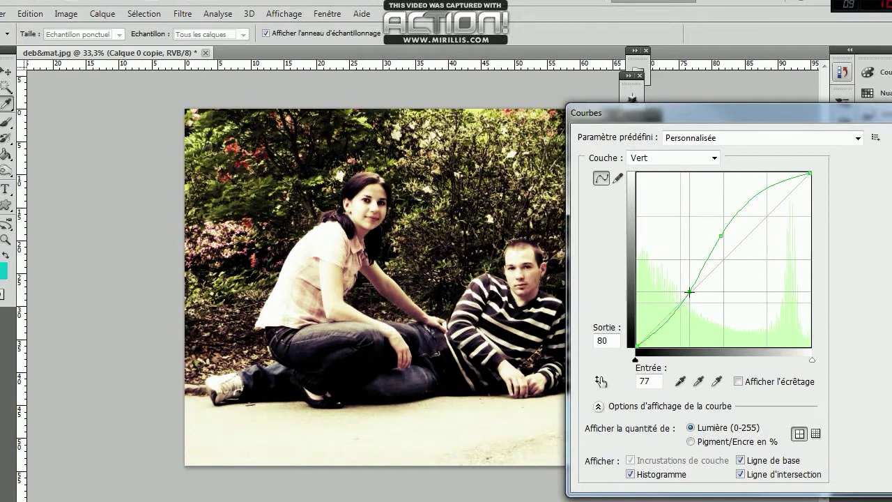
left_click_drag(733, 119, 731, 141)
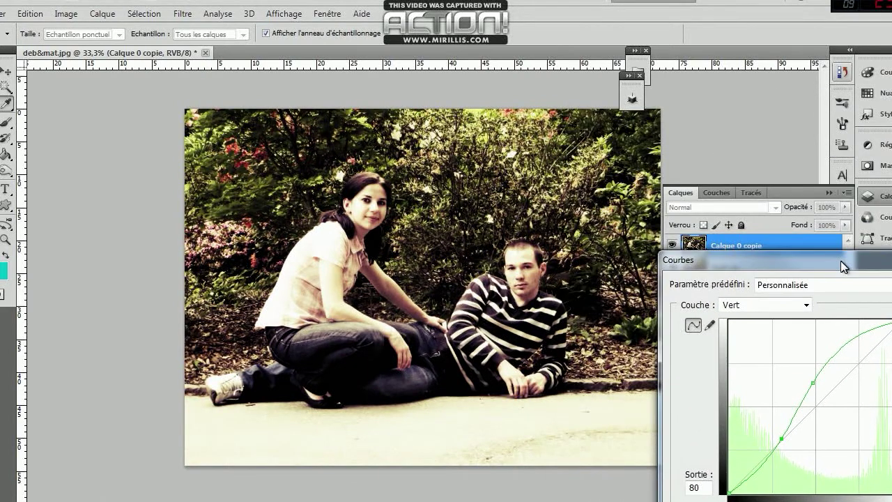
left_click_drag(701, 249, 717, 250)
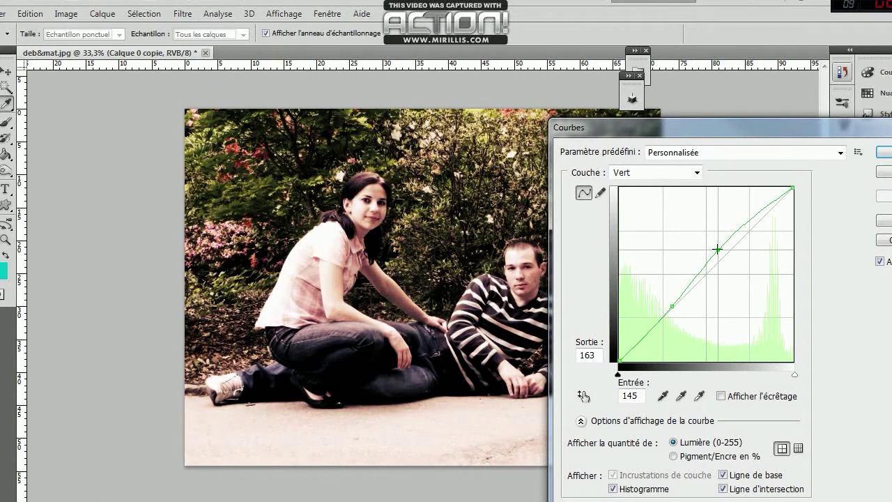
- Pull the blue curve's midtones down and apply the Curves adjustment
left_click(696, 173)
left_click(662, 221)
mouse_move(681, 298)
left_mouse_down()
mouse_move(696, 307)
mouse_move(661, 319)
left_mouse_up()
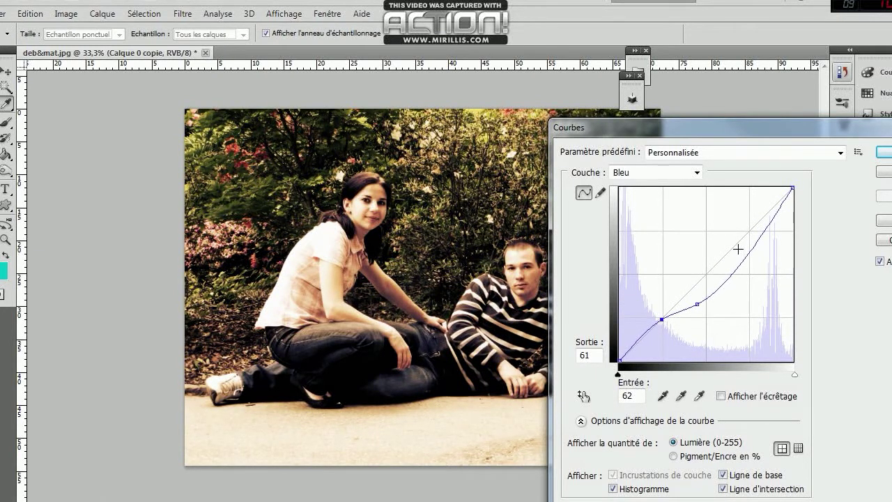
left_click_drag(749, 244, 745, 241)
left_click_drag(698, 300, 706, 286)
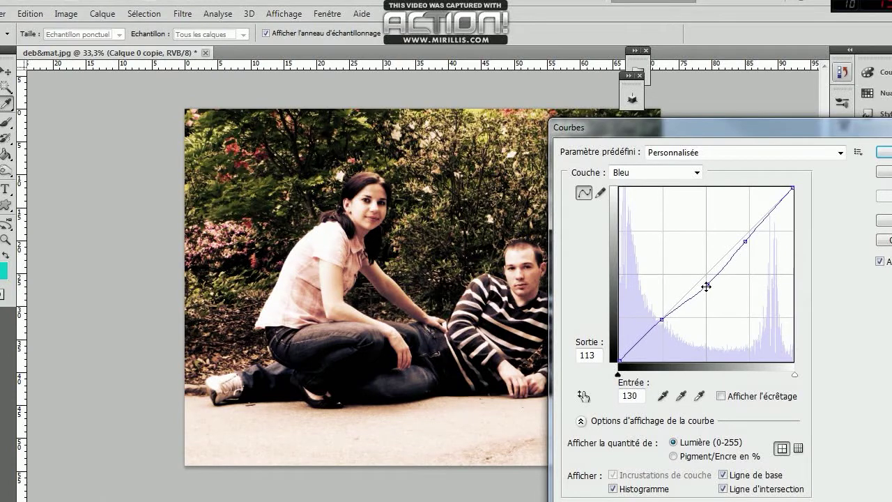
mouse_move(726, 129)
left_mouse_down()
mouse_move(759, 358)
mouse_move(451, 460)
mouse_move(415, 458)
mouse_move(505, 145)
left_mouse_up()
left_click(711, 167)
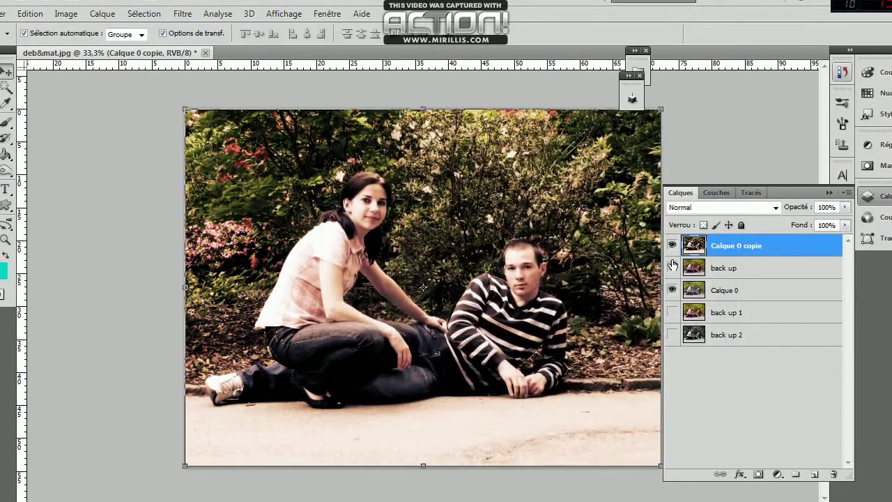
- Toggle layer visibility to compare looks, then reselect the Calque 0 copie layer
left_click(673, 245)
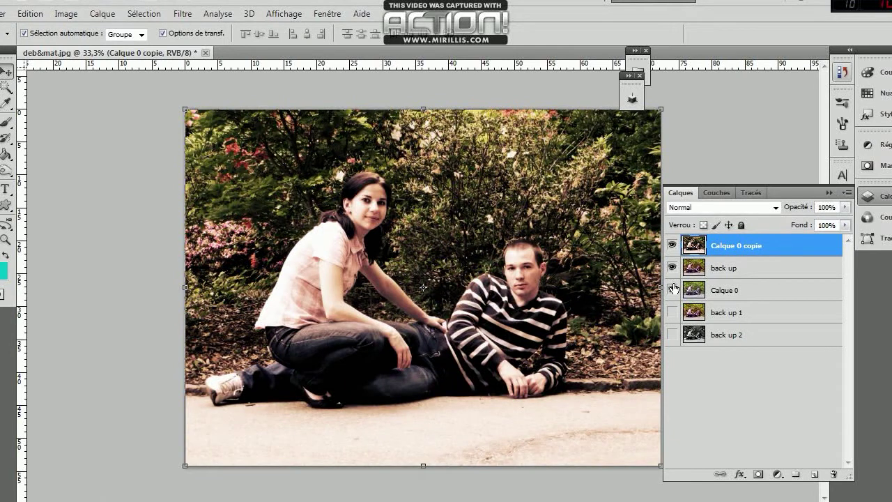
left_click(673, 289)
left_click_drag(672, 269, 673, 288)
left_click(790, 265)
left_click(789, 244)
- Apply a warming Photo Filter, trying density 58% and 55% before settling at 30%
left_click(30, 13)
mouse_move(146, 48)
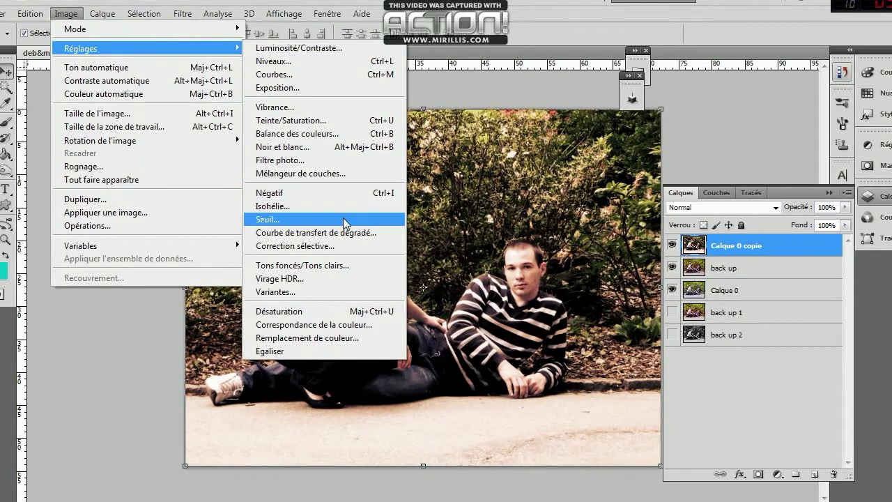
left_click(350, 160)
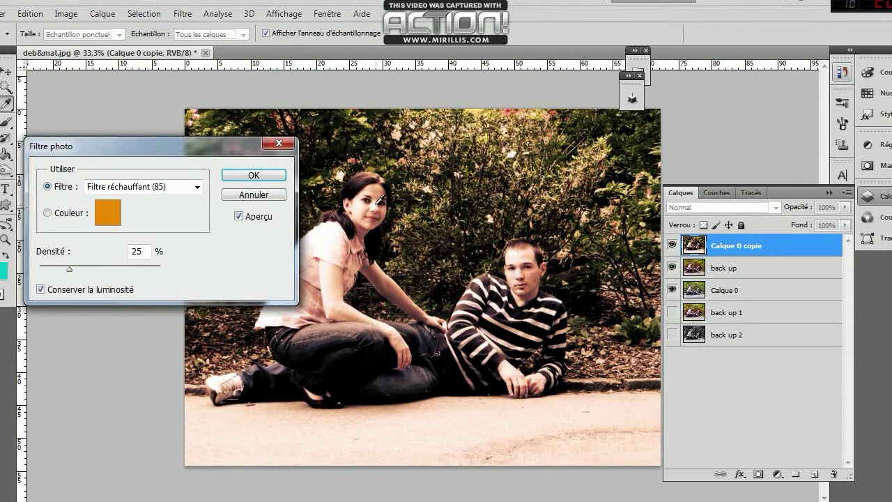
left_click_drag(168, 150, 551, 260)
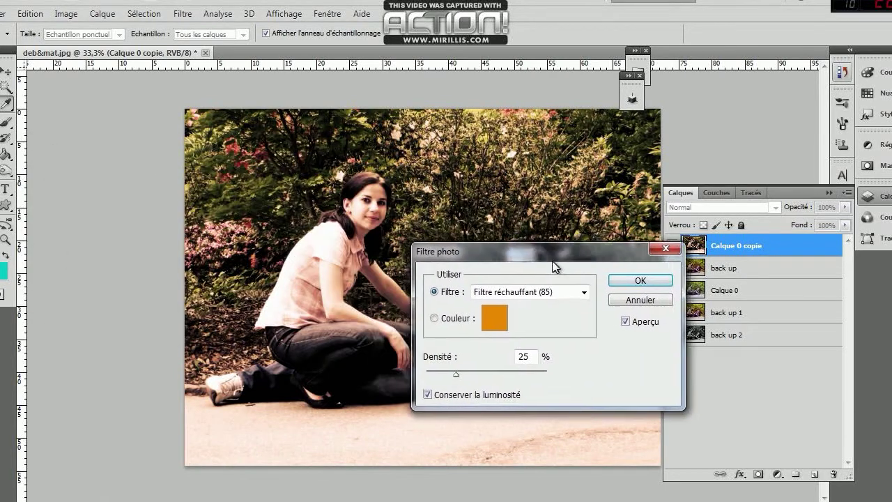
left_click_drag(453, 379, 493, 381)
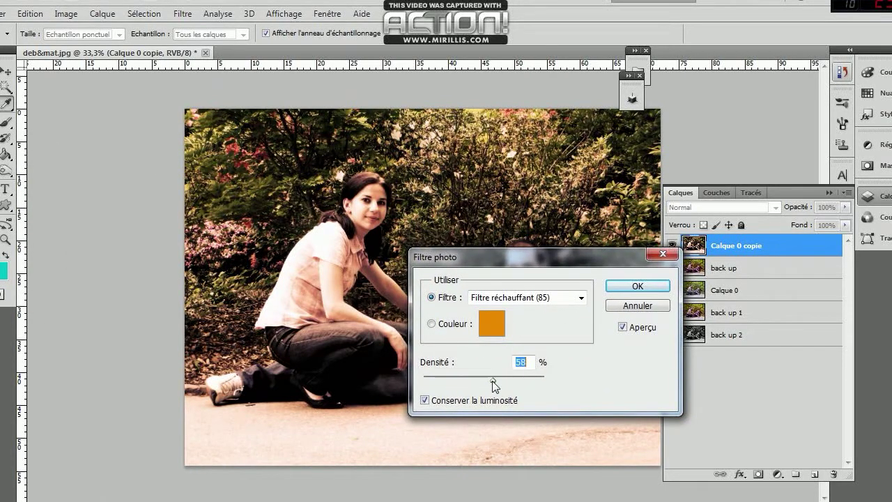
mouse_move(529, 255)
left_mouse_down()
mouse_move(707, 199)
mouse_move(701, 76)
left_mouse_up()
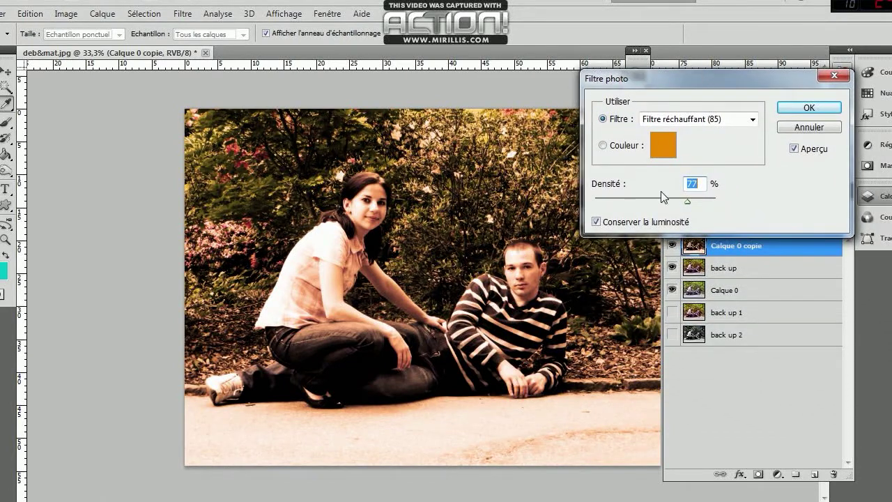
left_click_drag(658, 200, 662, 211)
left_click_drag(652, 205, 631, 205)
- Preview the LBA warming, cooling and red filter presets, then close keeping a warm tone
left_click(738, 114)
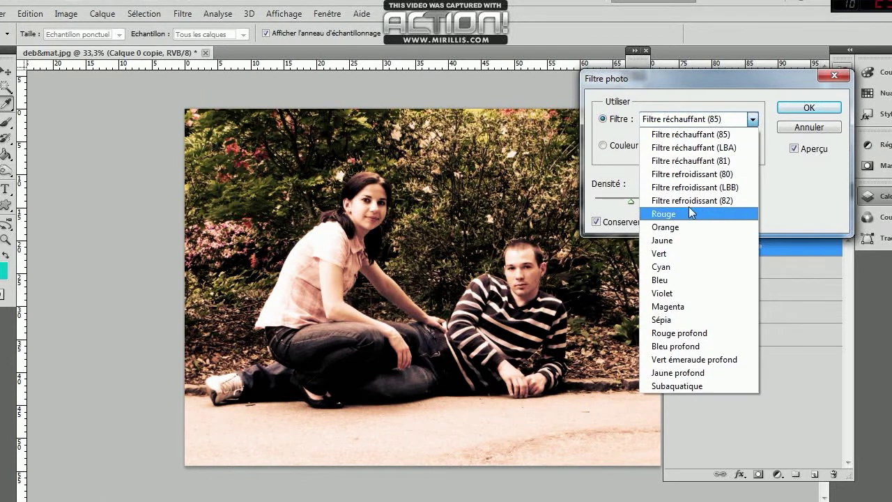
left_click(685, 148)
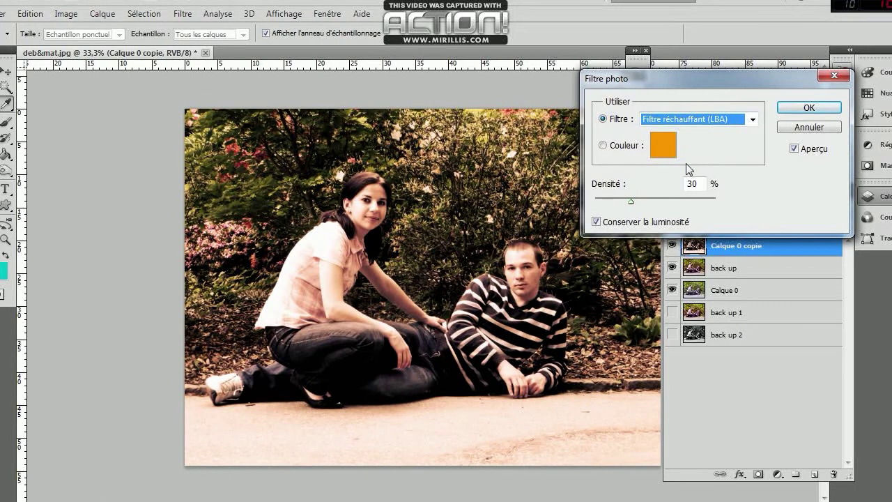
key("Down")
key("Down")
key("Down")
key("Down")
key("Down")
key("Down")
key("Up")
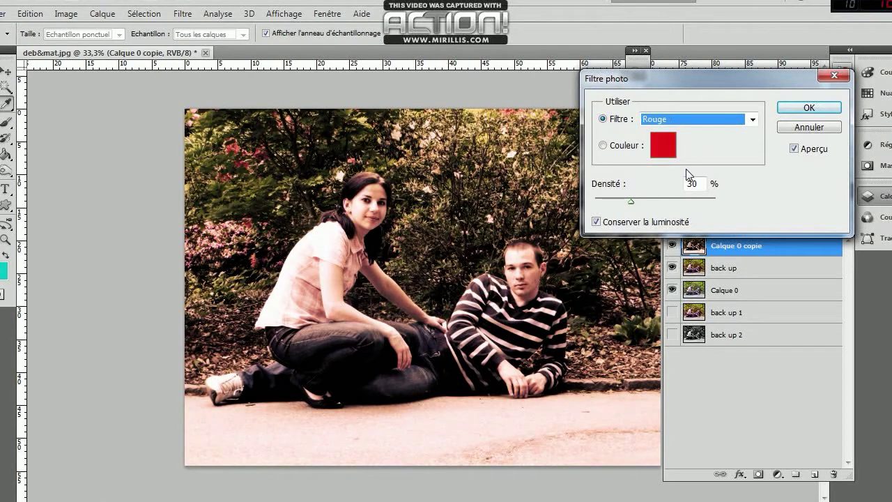
key("Down")
key("Down")
key("Down")
key("Down")
key("Down")
key("Down")
key("Down")
key("Down")
key("Down")
left_click(802, 127)
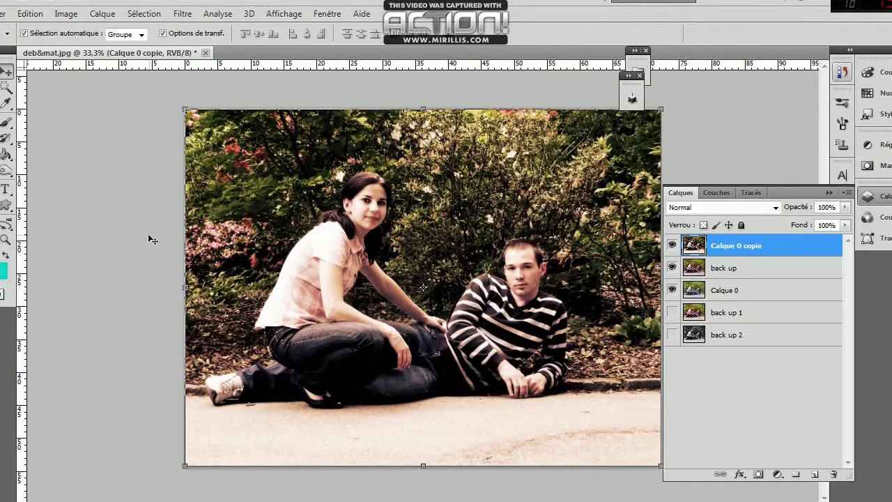
- Duplicate the top layer as Calque 0 copie 2
left_click(183, 13)
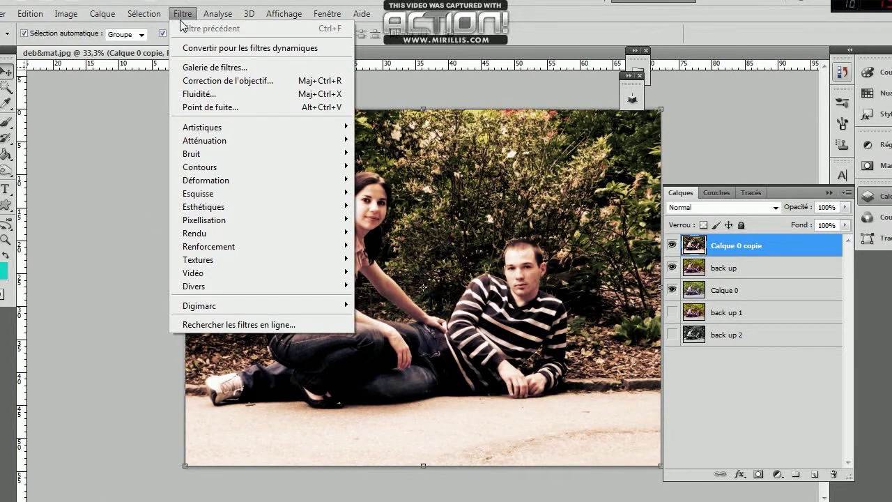
mouse_move(202, 126)
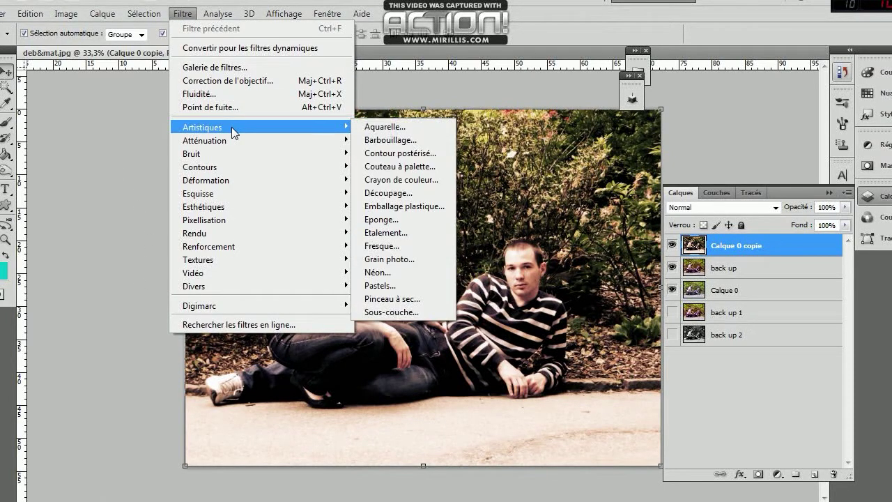
left_click(795, 250)
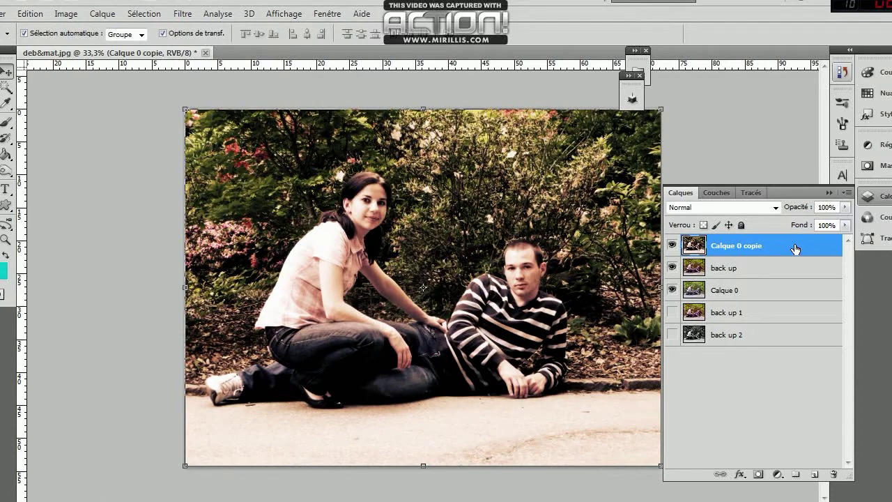
double_click(790, 249)
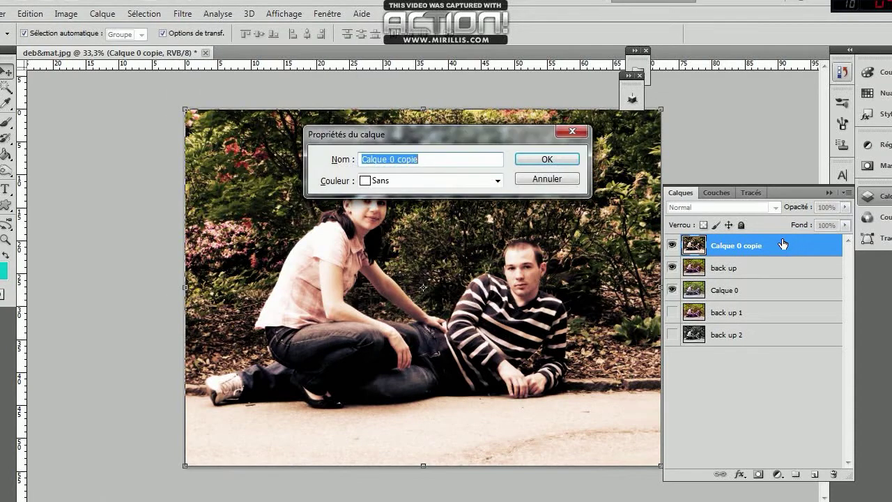
left_click(548, 160)
key("ctrl+j")
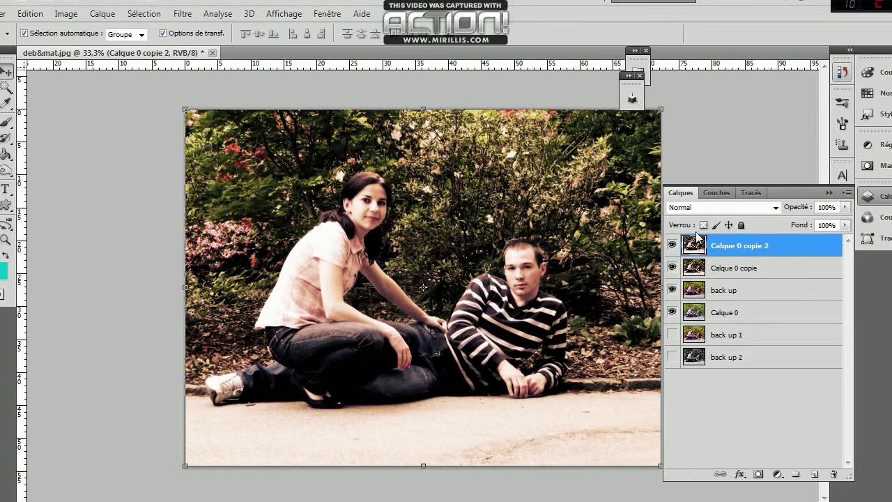
- Add a Lens Correction vignette with amount -100 and midpoint about +33
left_click(142, 13)
mouse_move(183, 13)
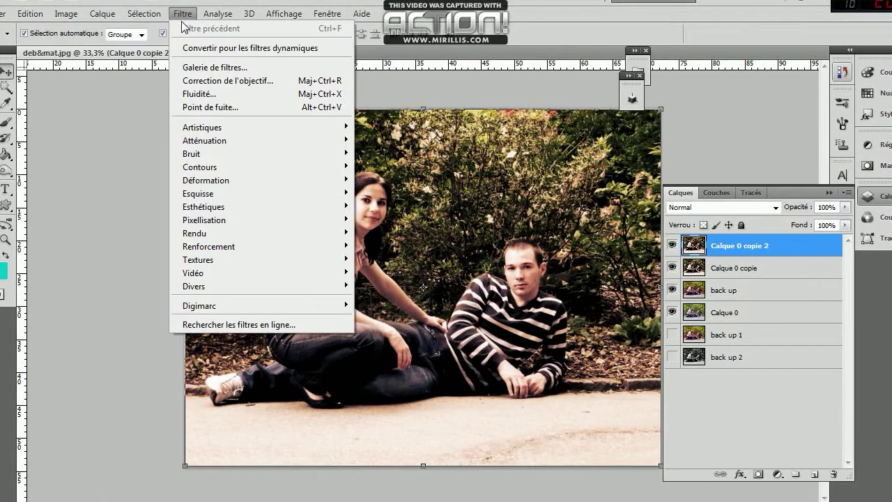
mouse_move(205, 140)
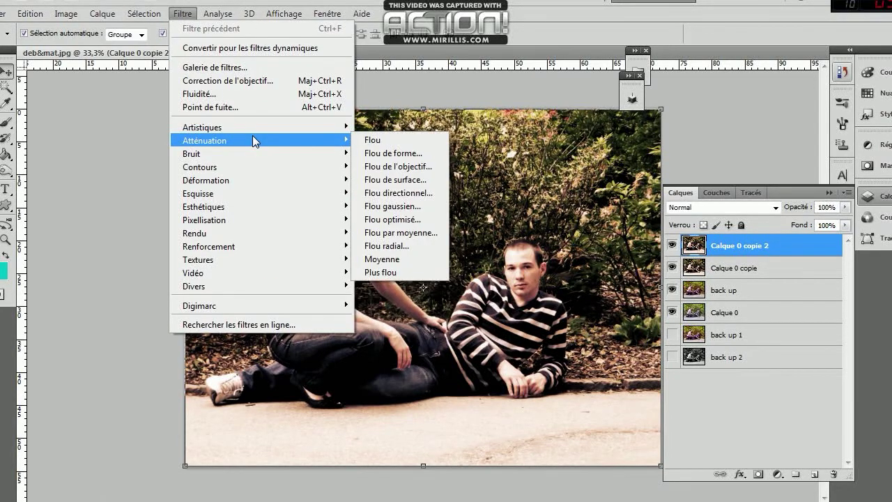
left_click(282, 80)
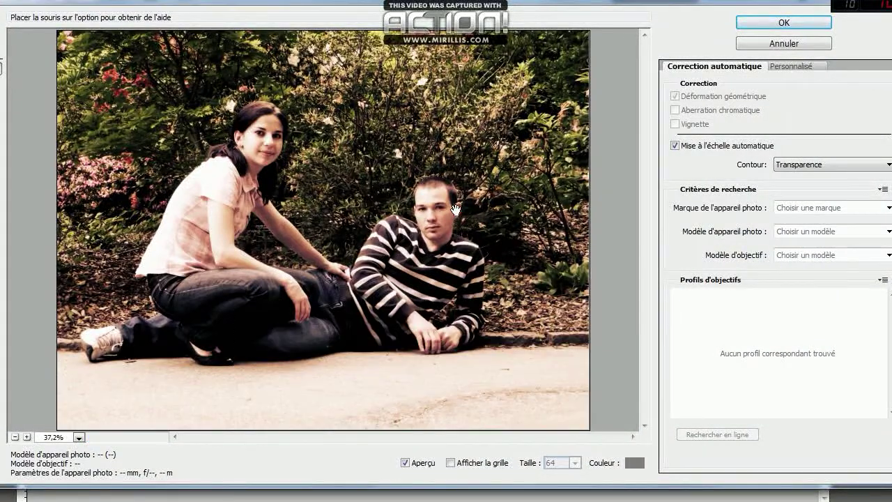
left_click(793, 68)
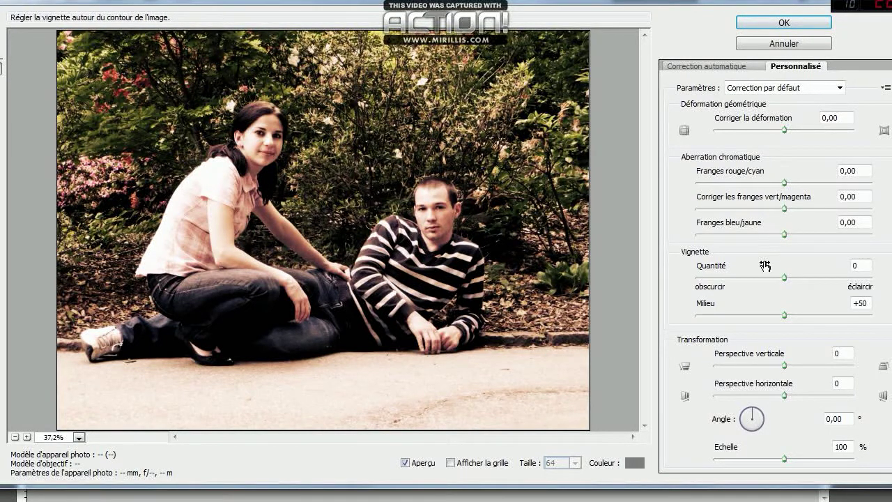
left_click(783, 279)
left_click_drag(783, 281, 676, 286)
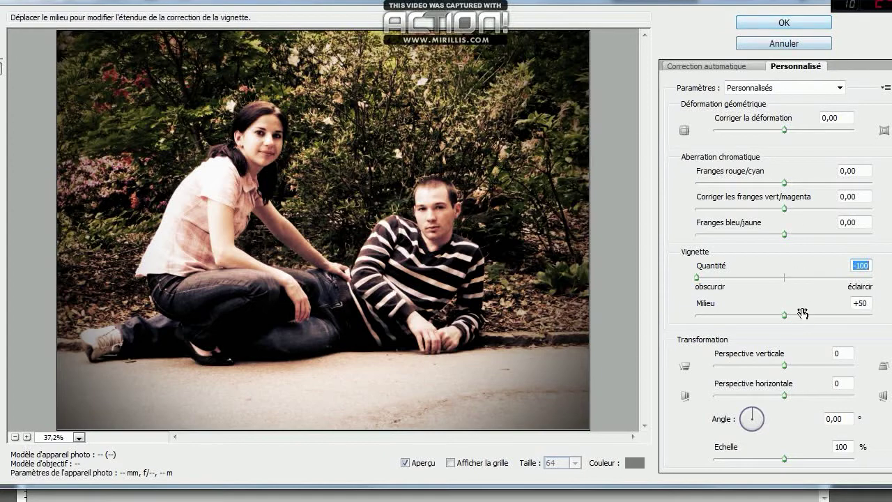
mouse_move(784, 315)
left_mouse_down()
mouse_move(697, 321)
mouse_move(757, 321)
left_mouse_up()
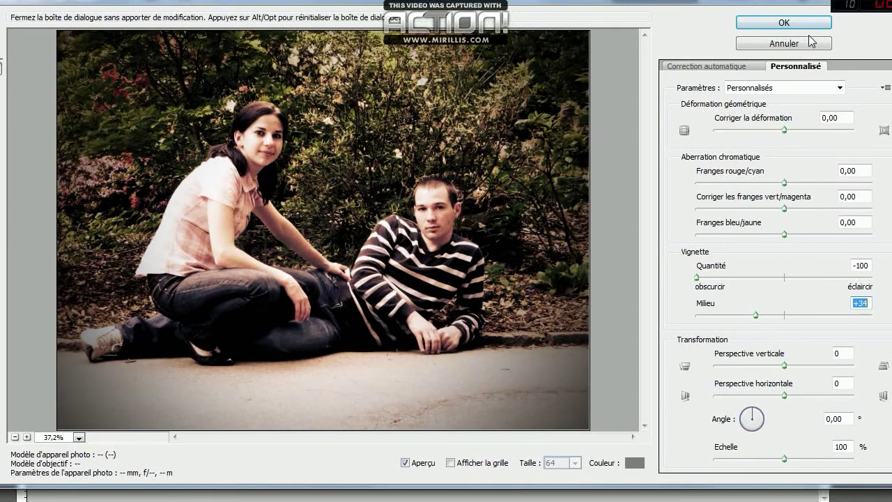
left_click(784, 23)
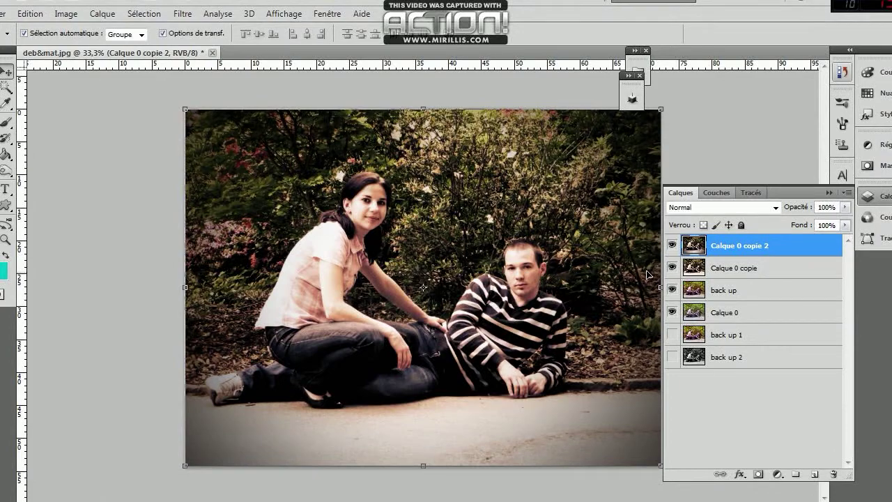
- Open the Fichier menu to save the vignetted photo
left_click(3, 10)
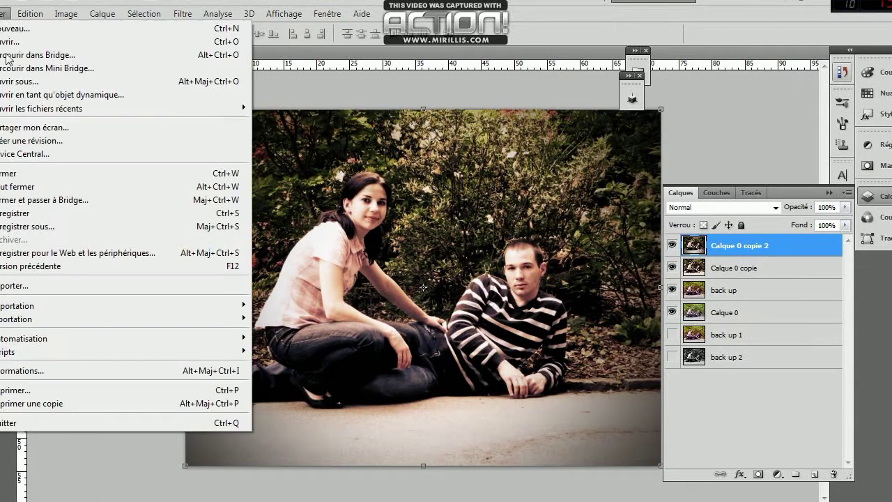